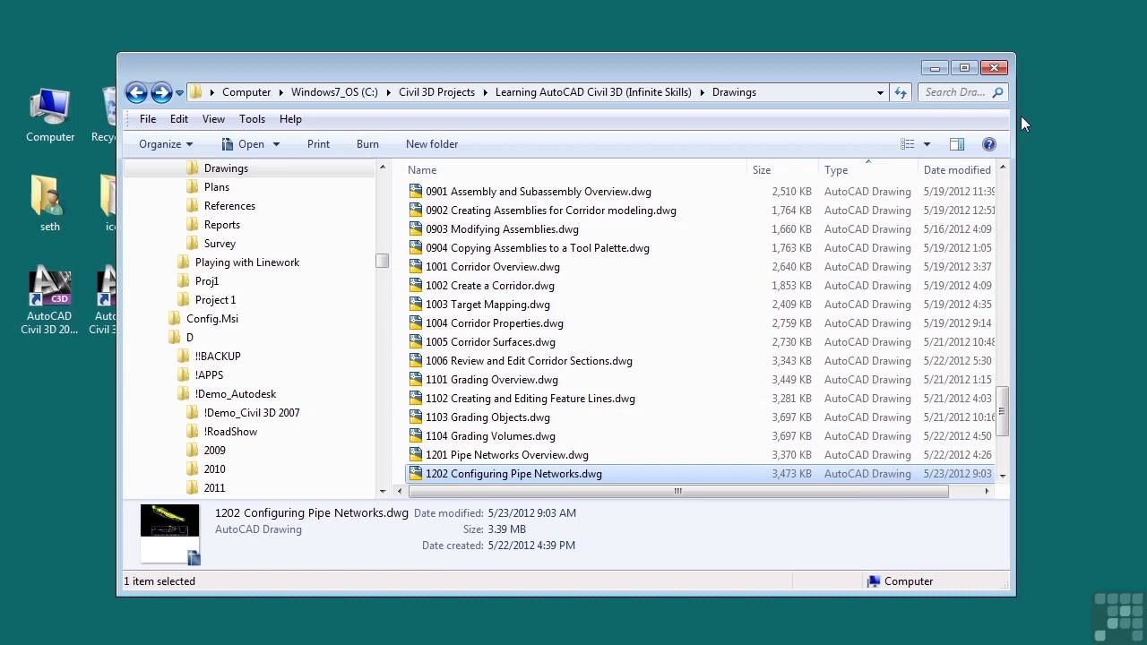
Minimize the Explorer window showing the Drawings folder
{"action": "left_click", "coordinate": [934, 69]}
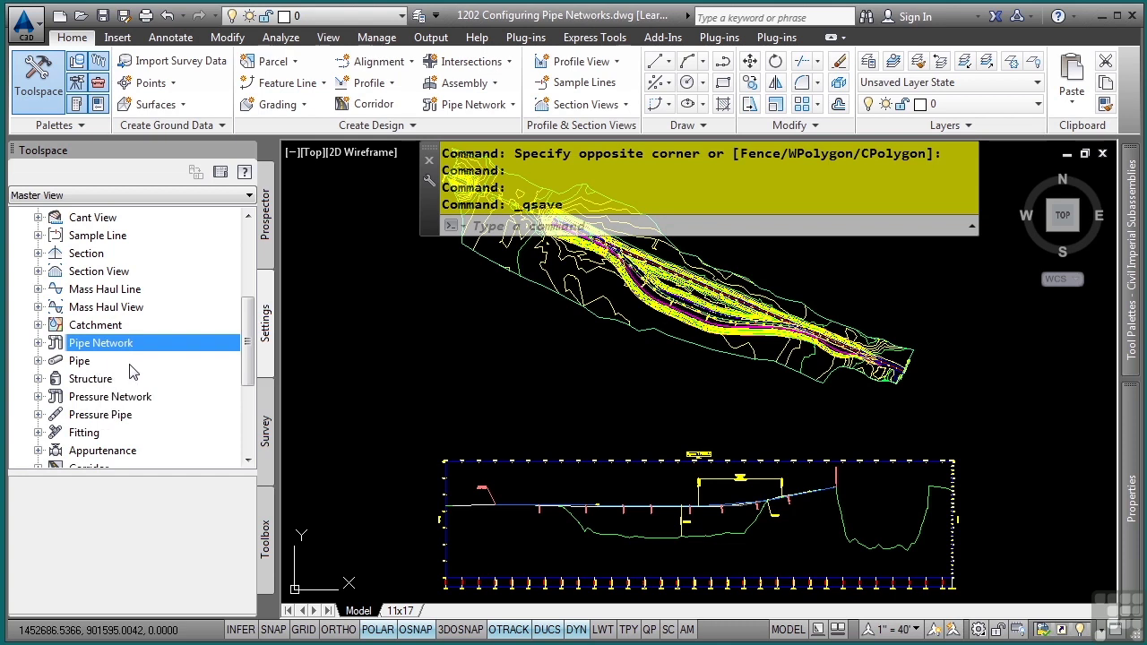
Expand Pipe > Pipe Styles and open the Double Line (Storm) pipe style
{"action": "left_click", "coordinate": [38, 360]}
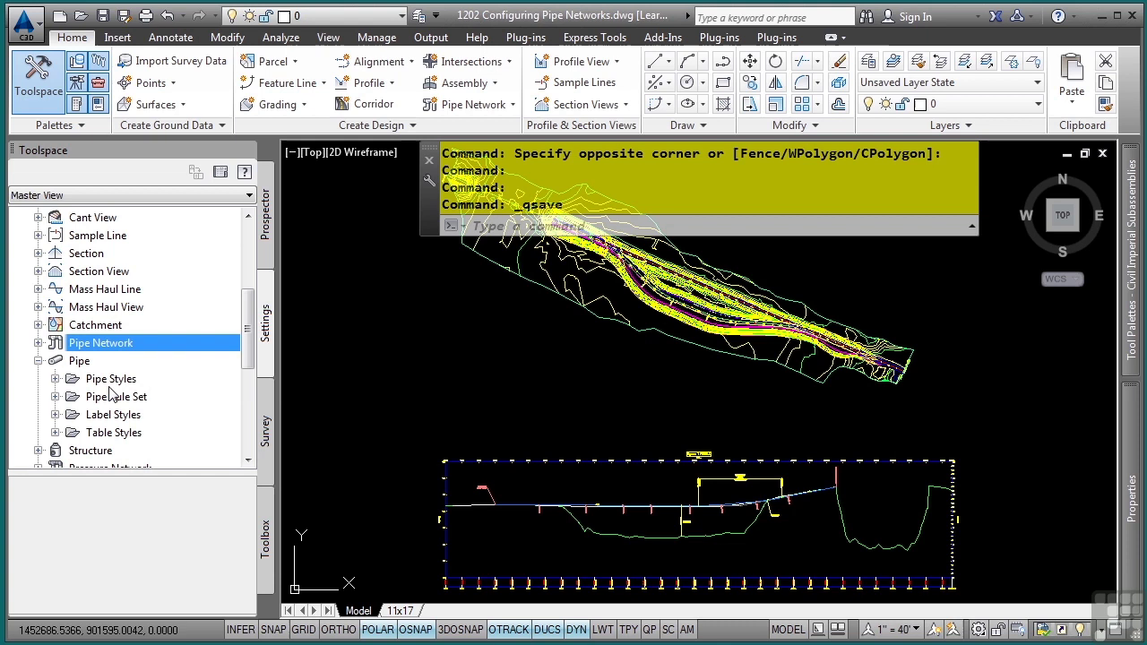
{"action": "left_click", "coordinate": [56, 378]}
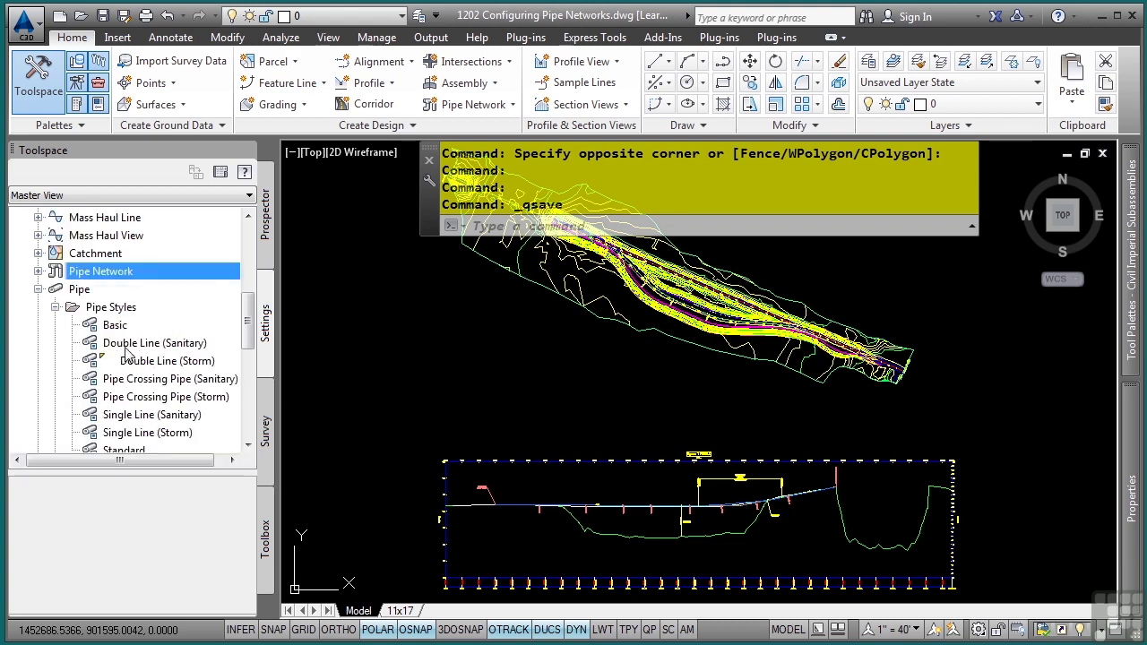
{"action": "double_click", "coordinate": [166, 361]}
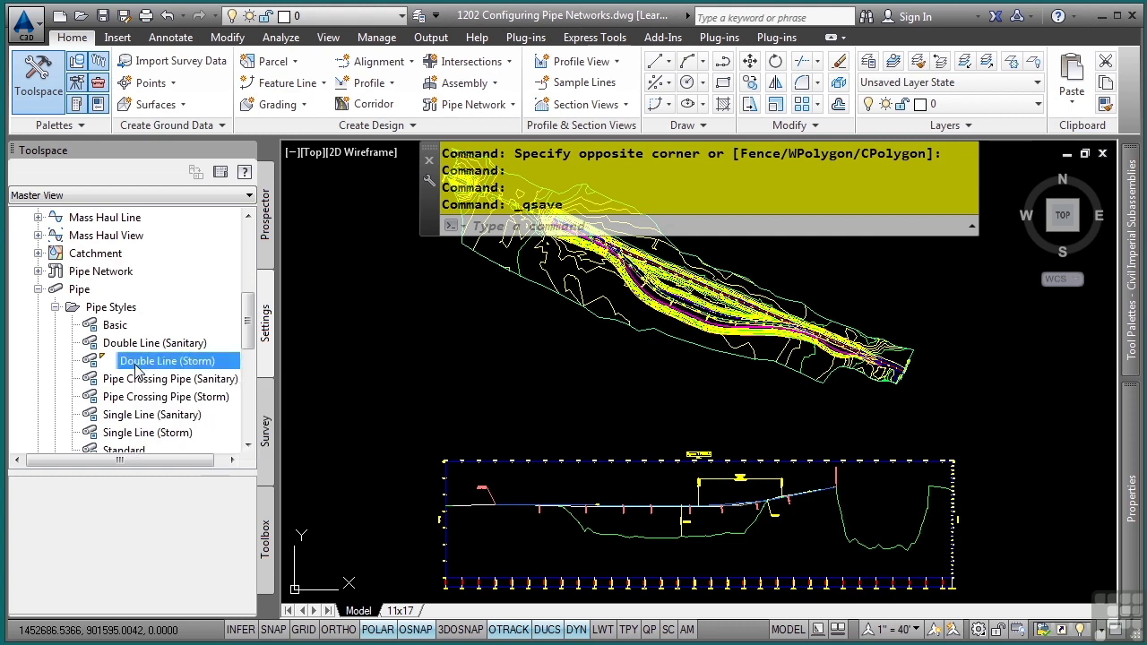
Review its Plan, Profile, Section and Display settings, then cancel without changes
{"action": "left_click", "coordinate": [347, 152]}
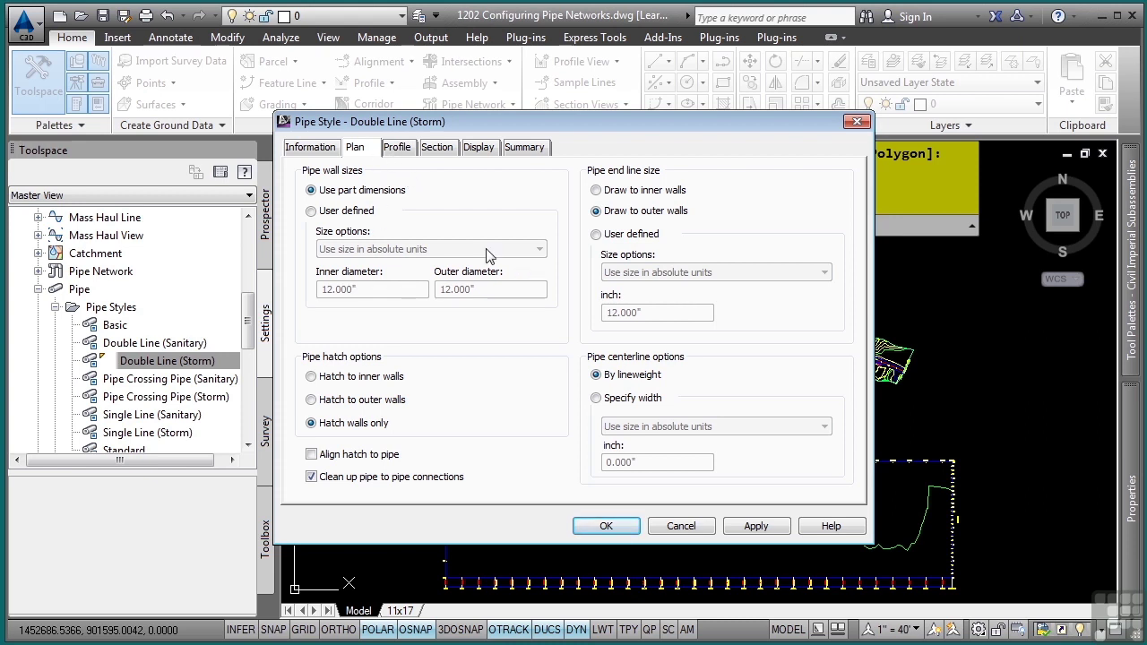
{"action": "left_click", "coordinate": [395, 151]}
{"action": "left_click", "coordinate": [443, 156]}
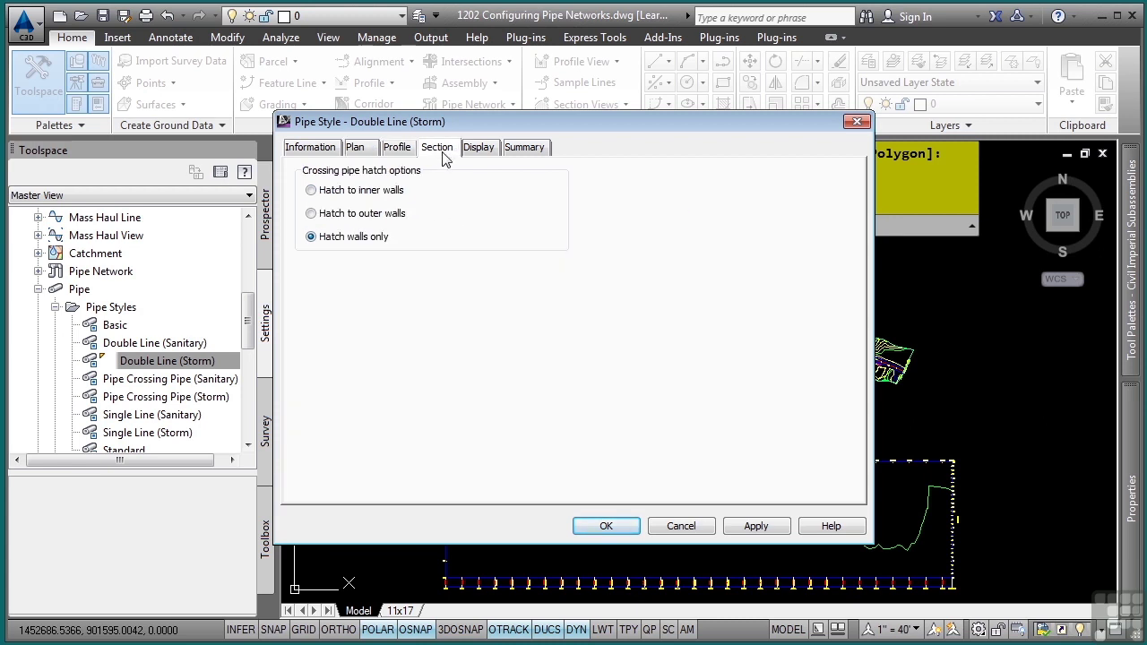
{"action": "left_click", "coordinate": [474, 156]}
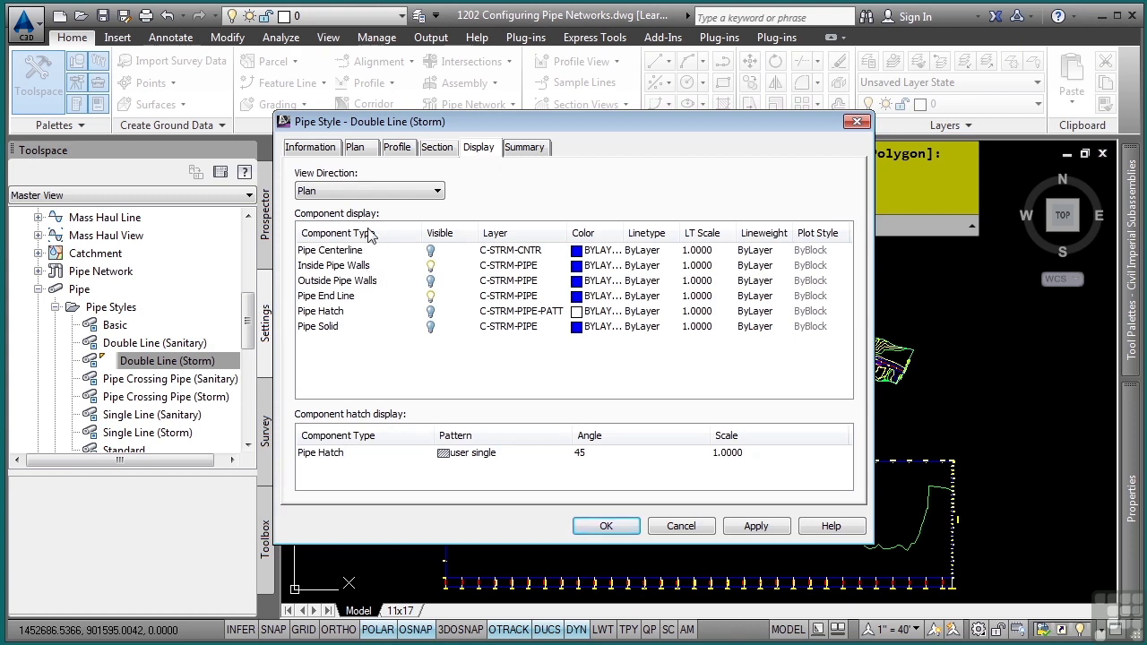
{"action": "left_click", "coordinate": [382, 190]}
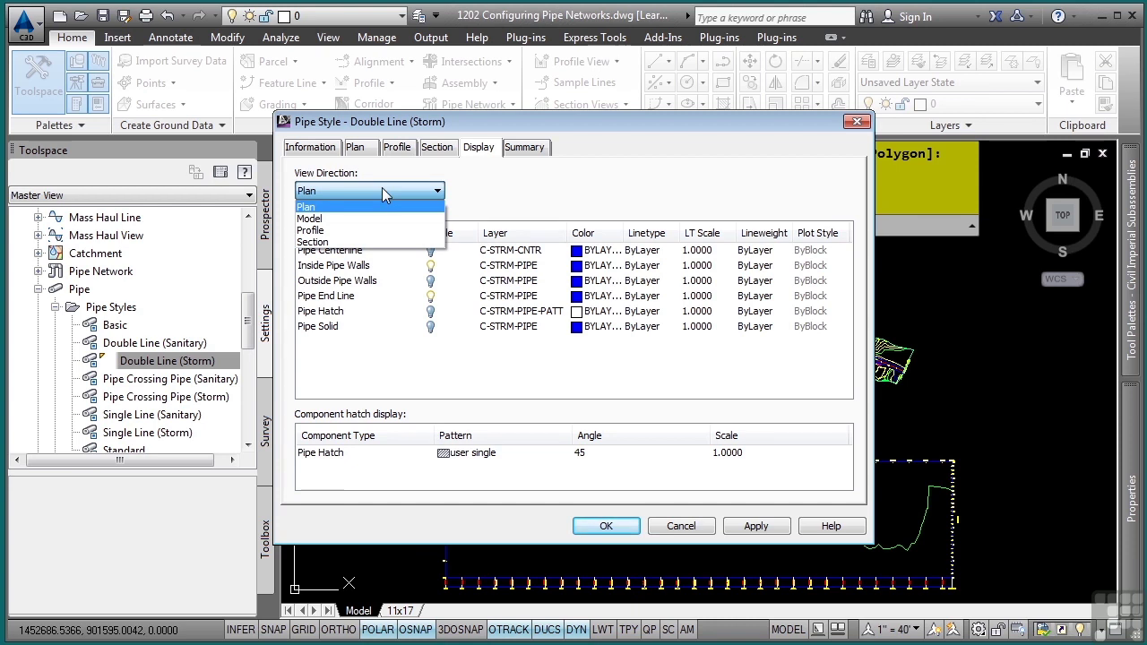
{"action": "left_click", "coordinate": [688, 529]}
{"action": "left_click", "coordinate": [681, 526]}
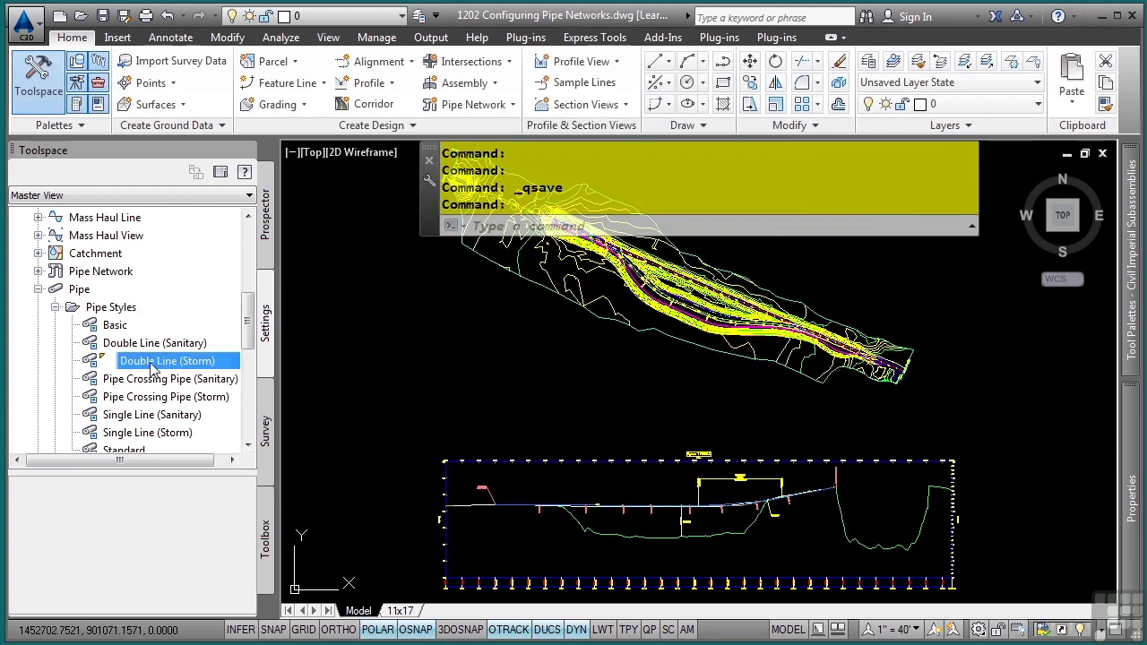
Collapse Pipe Styles, expand Structure > Structure Styles and open the Catch Basin style
{"action": "left_click", "coordinate": [56, 307]}
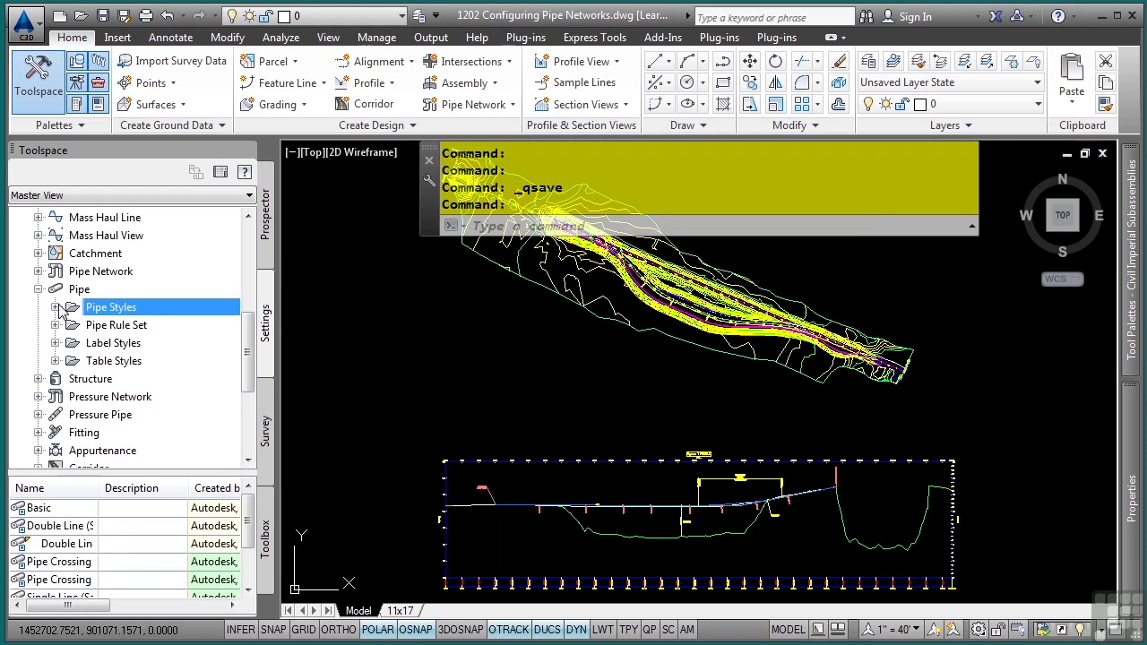
{"action": "left_click", "coordinate": [37, 379]}
{"action": "left_click", "coordinate": [56, 398]}
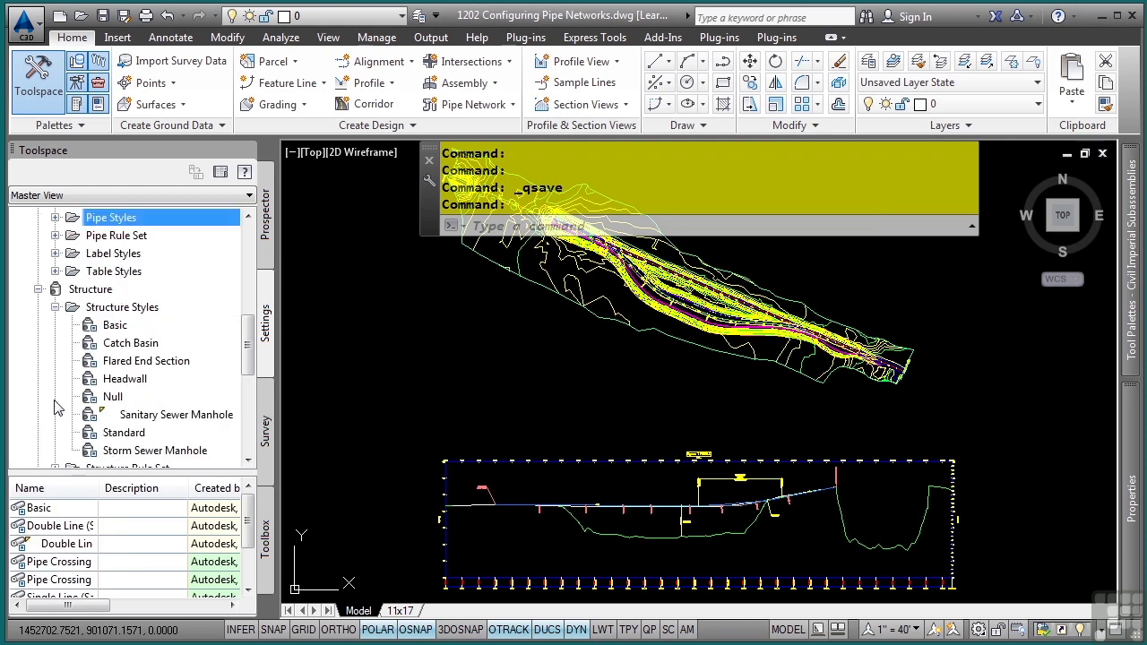
{"action": "left_click", "coordinate": [130, 344]}
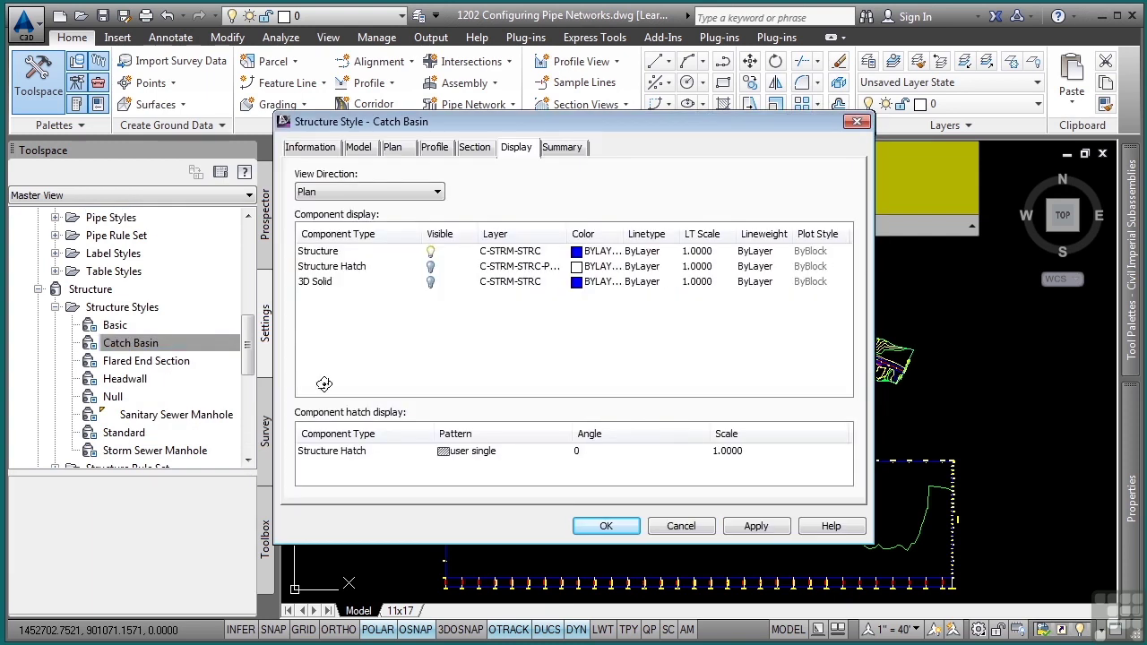
Review Catch Basin's Model, Plan, Profile, Section and Display settings, then cancel unchanged
{"action": "left_click", "coordinate": [358, 152]}
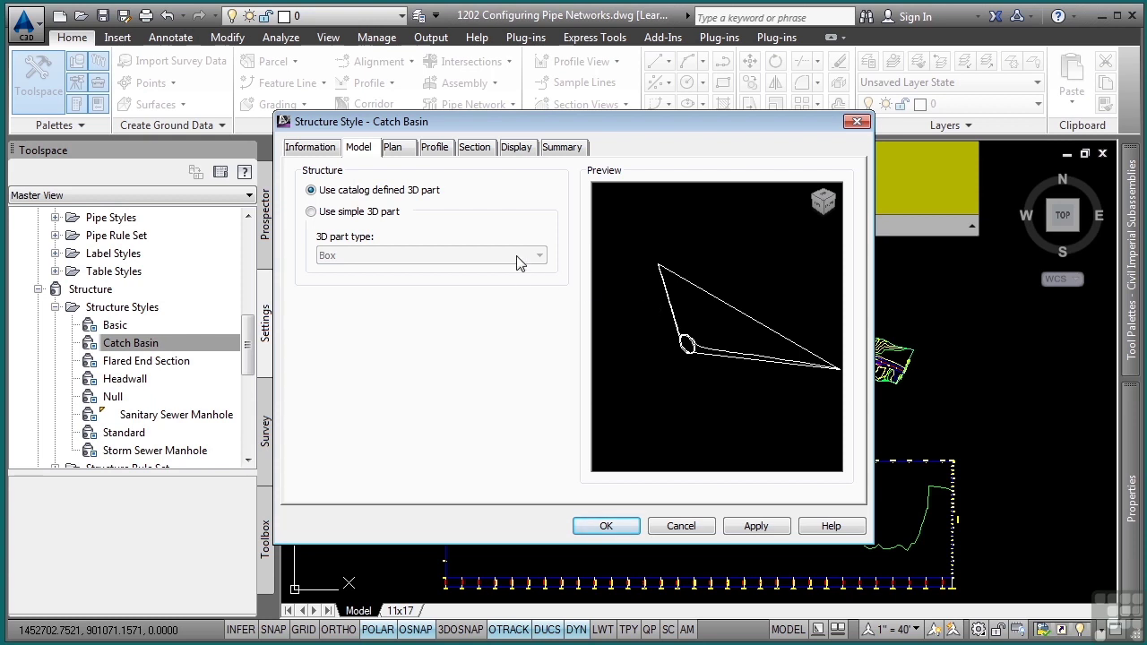
{"action": "left_click", "coordinate": [400, 149]}
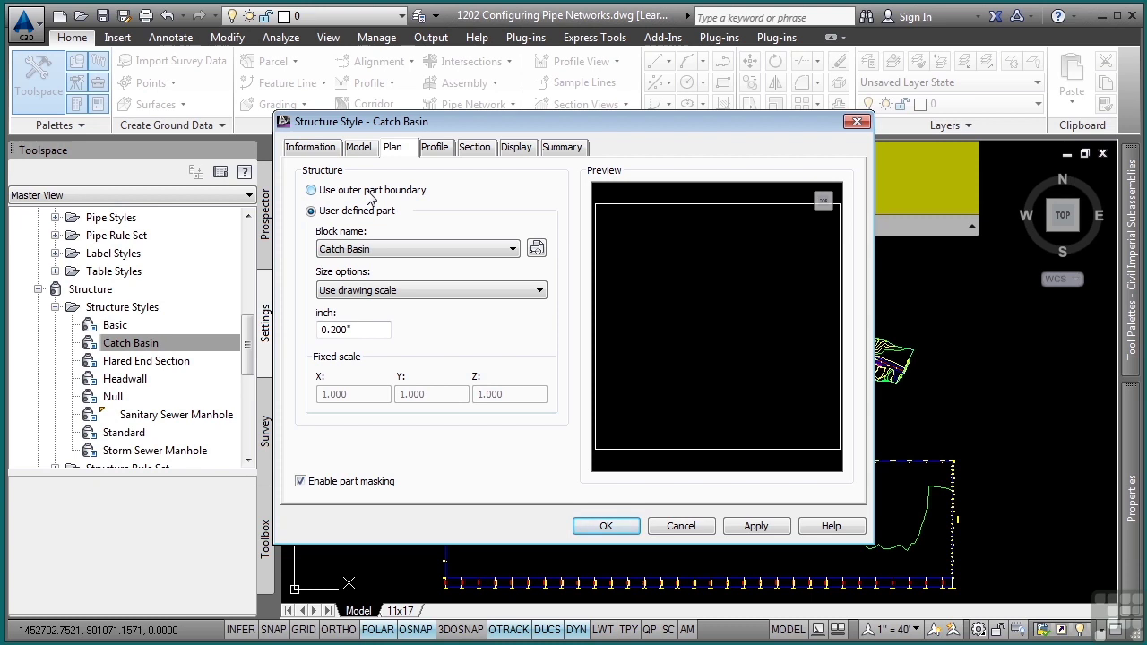
{"action": "left_click", "coordinate": [436, 152]}
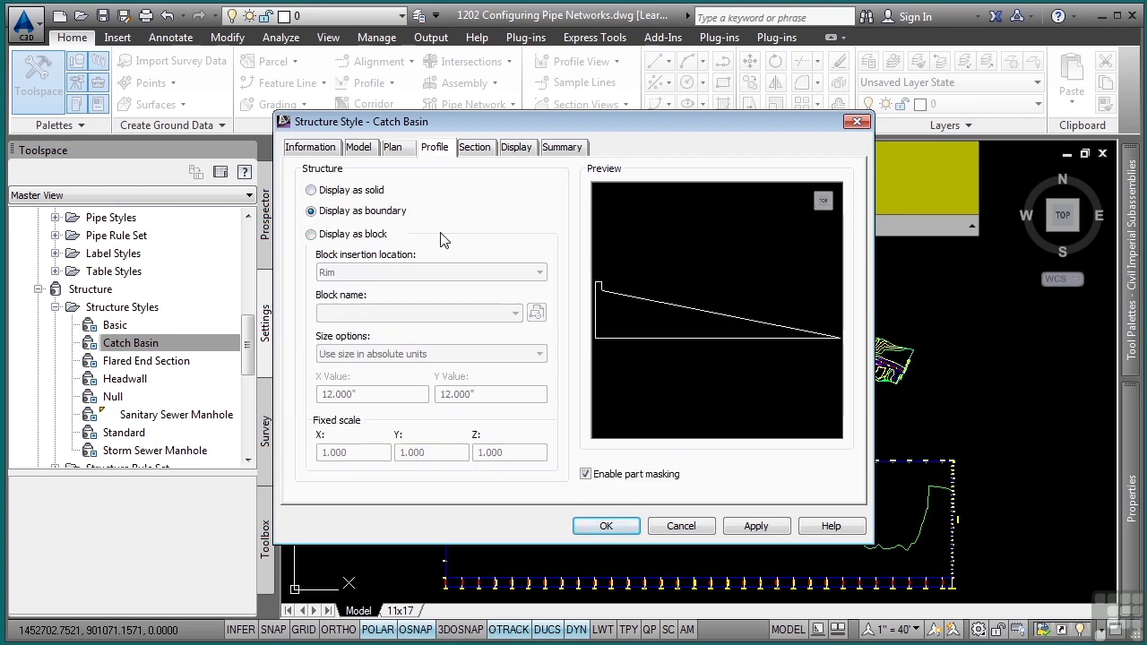
{"action": "left_click", "coordinate": [473, 152]}
{"action": "left_click", "coordinate": [517, 151]}
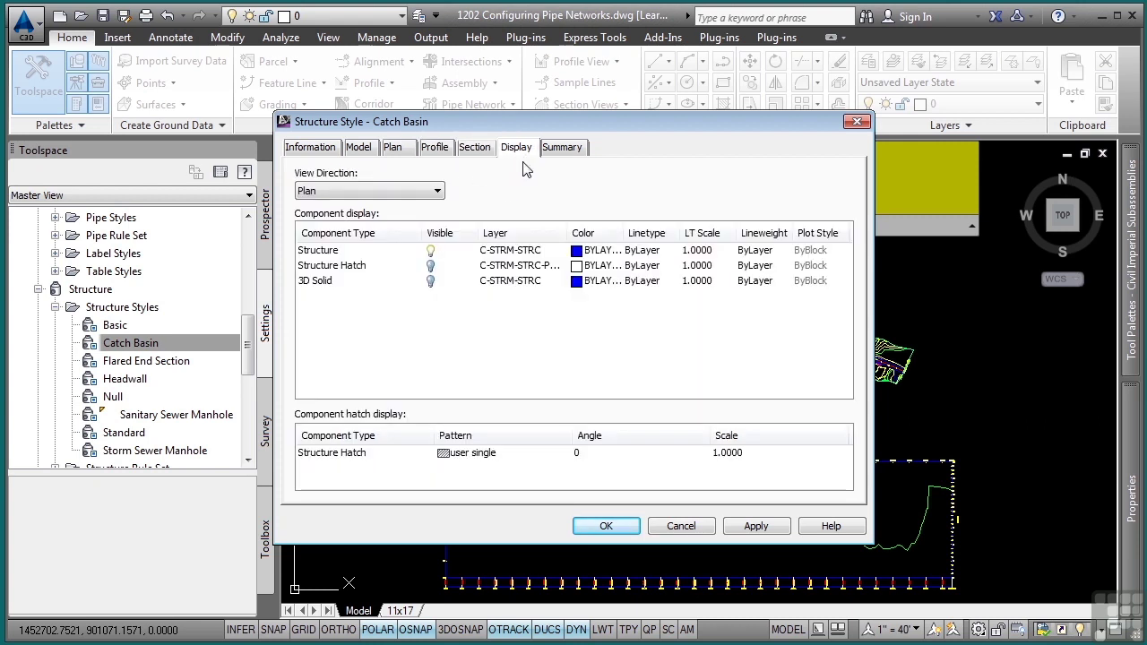
{"action": "left_click", "coordinate": [414, 191]}
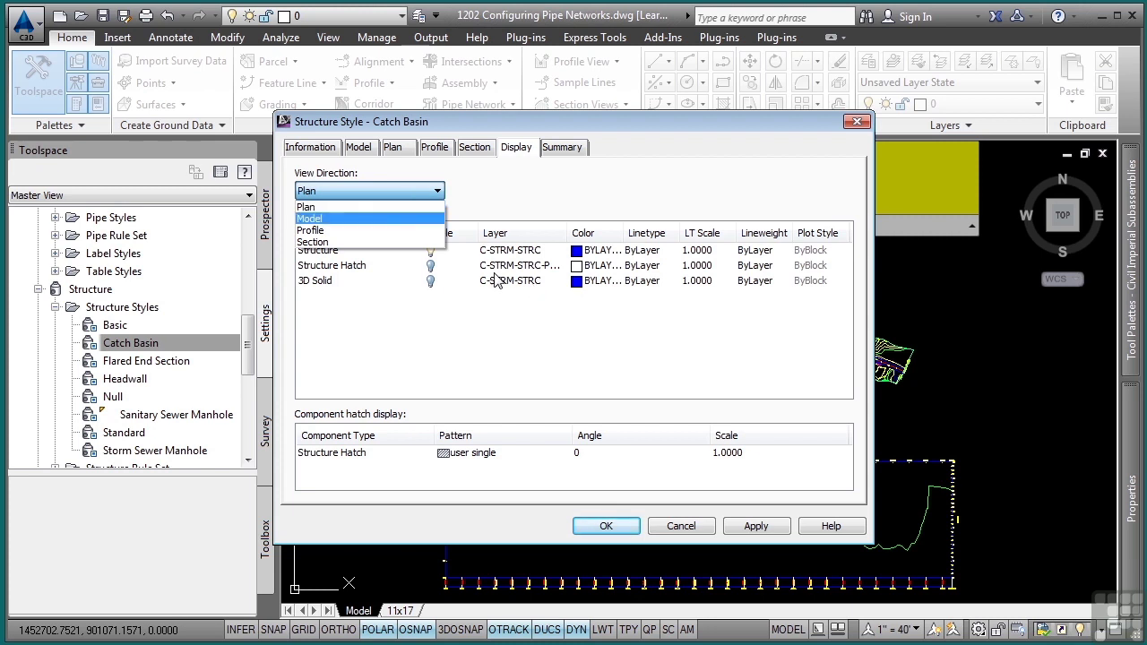
{"action": "left_click", "coordinate": [693, 531]}
{"action": "left_click", "coordinate": [680, 526]}
Expand Pipe Rule Set and open Basic to see its Cover And Slope and Length Check rules
{"action": "left_click", "coordinate": [56, 307]}
{"action": "scroll", "coordinate": [64, 310], "scroll_direction": "up", "scroll_amount": 1}
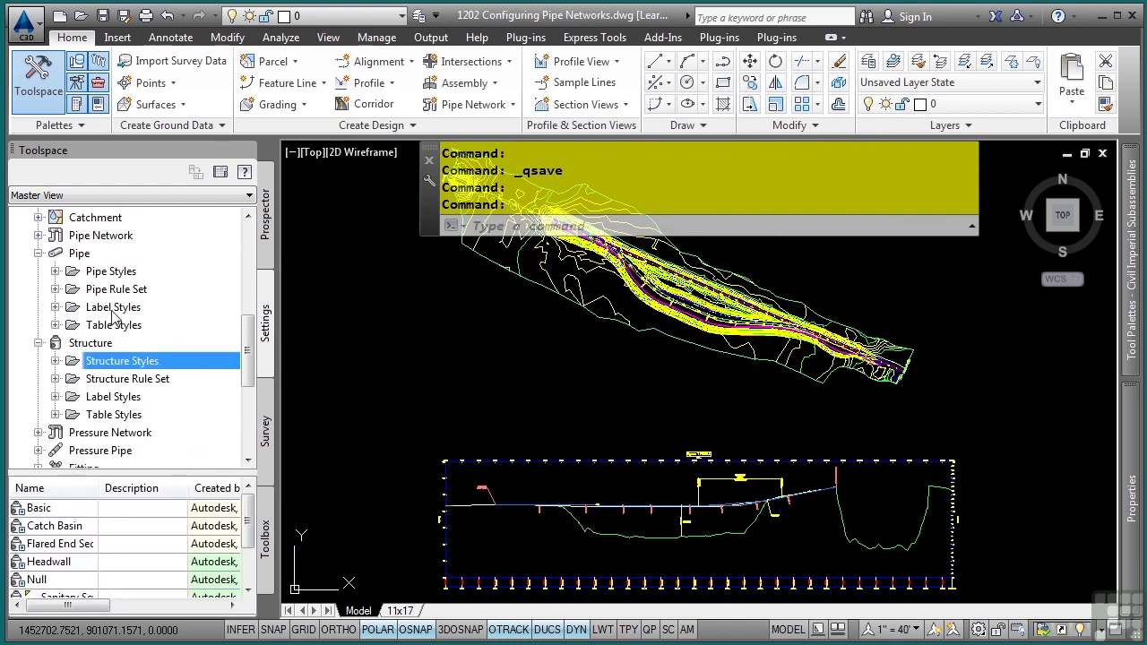
{"action": "left_click", "coordinate": [70, 292]}
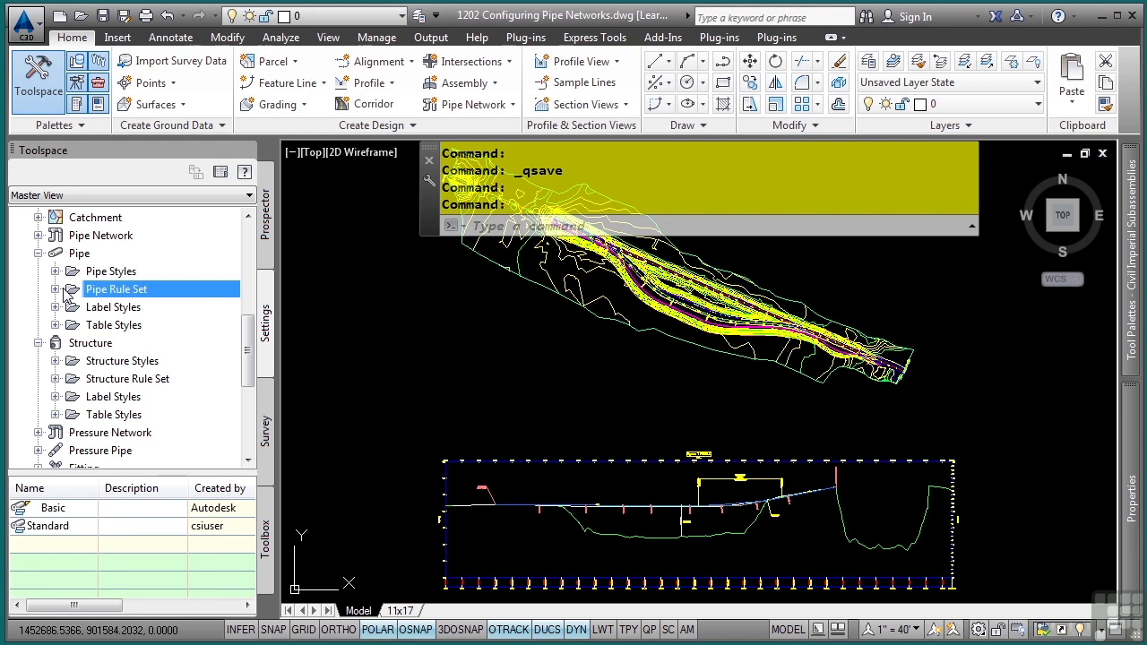
{"action": "left_click", "coordinate": [58, 289]}
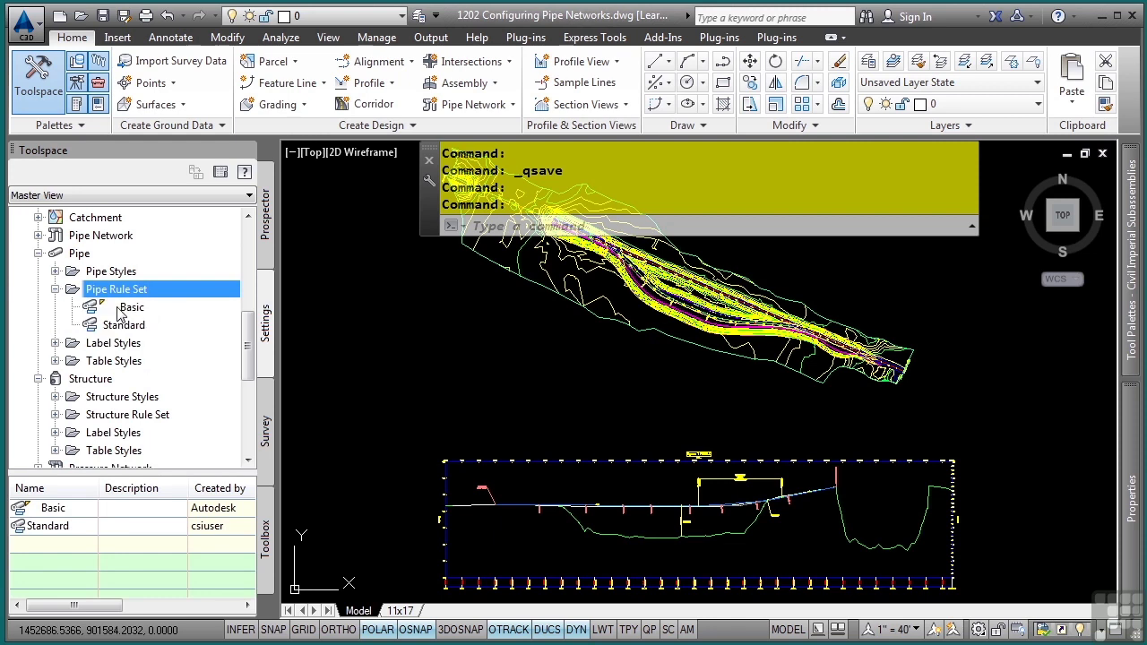
{"action": "double_click", "coordinate": [121, 309]}
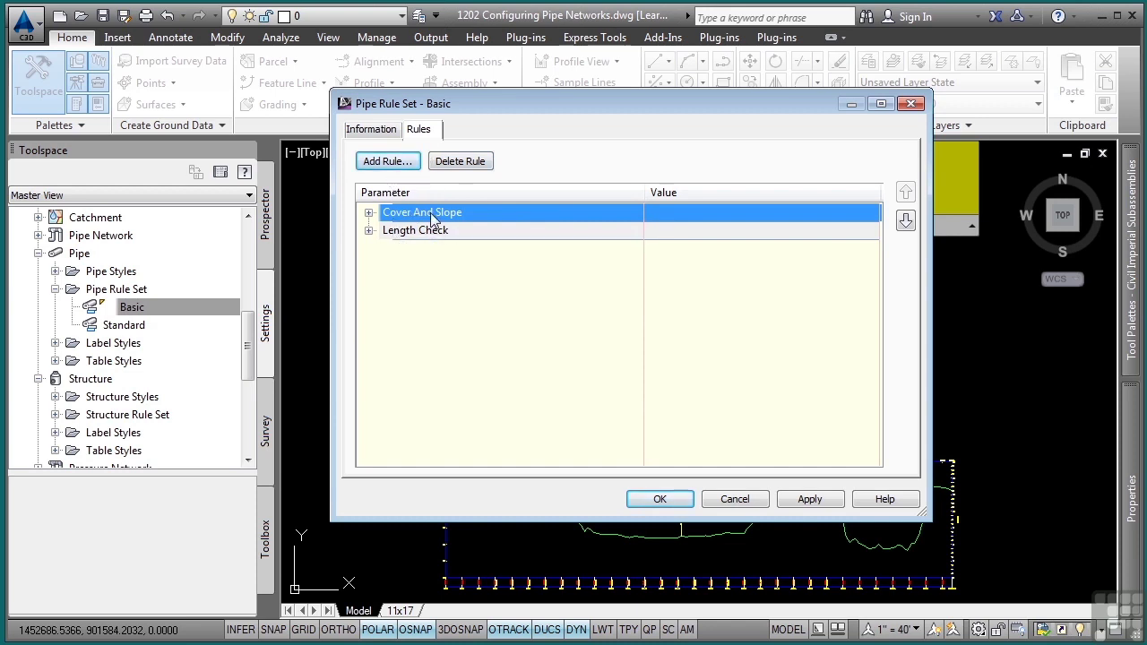
Add a Pipe to Pipe Match rule to the Basic rule set
{"action": "left_click", "coordinate": [369, 213]}
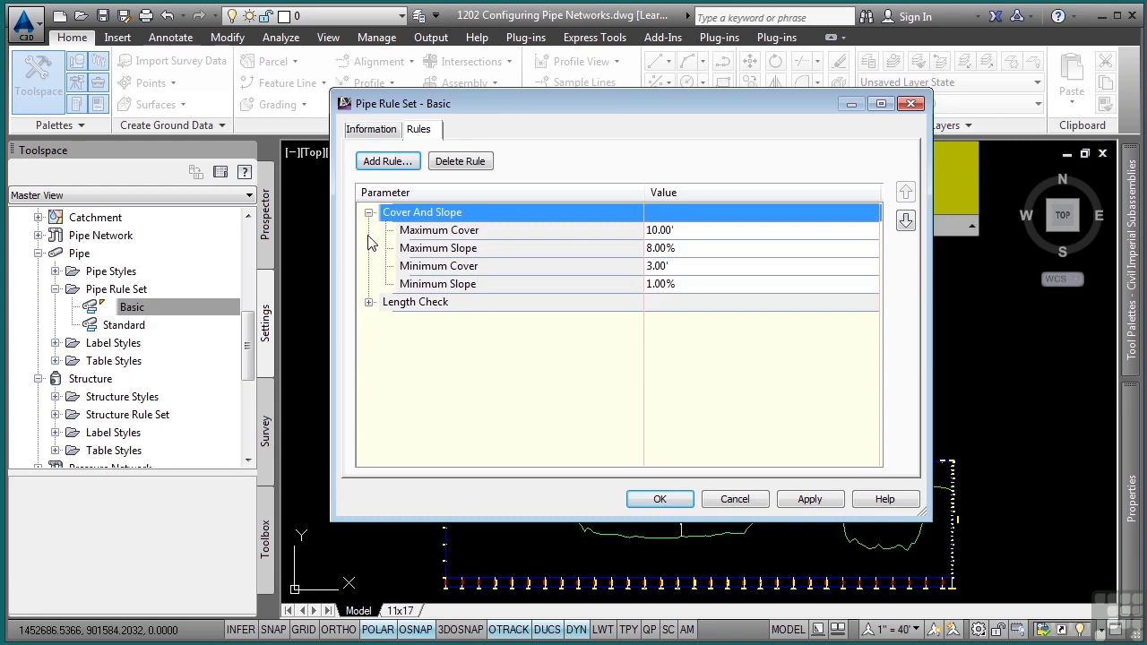
{"action": "left_click", "coordinate": [387, 161]}
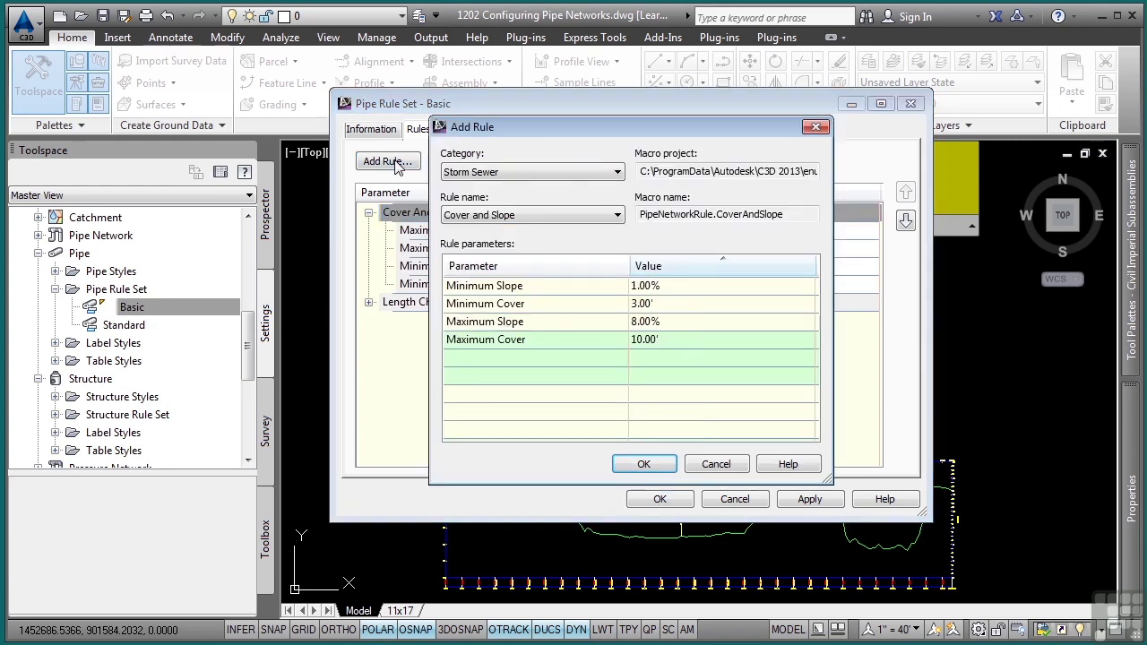
{"action": "left_click", "coordinate": [562, 215]}
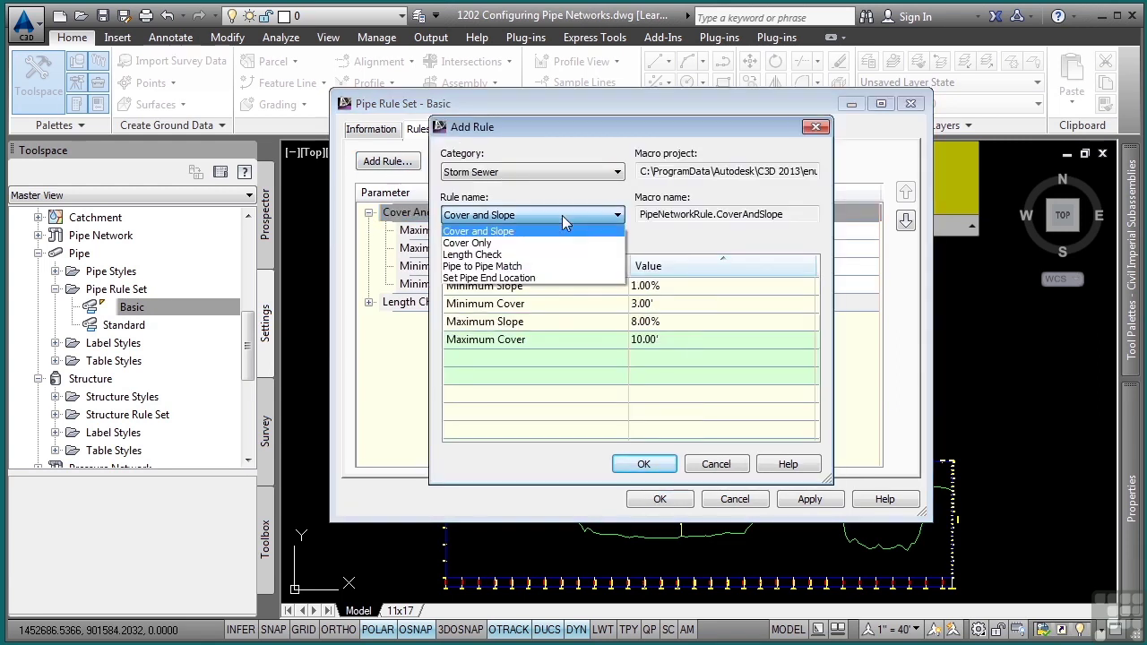
{"action": "left_click", "coordinate": [525, 266]}
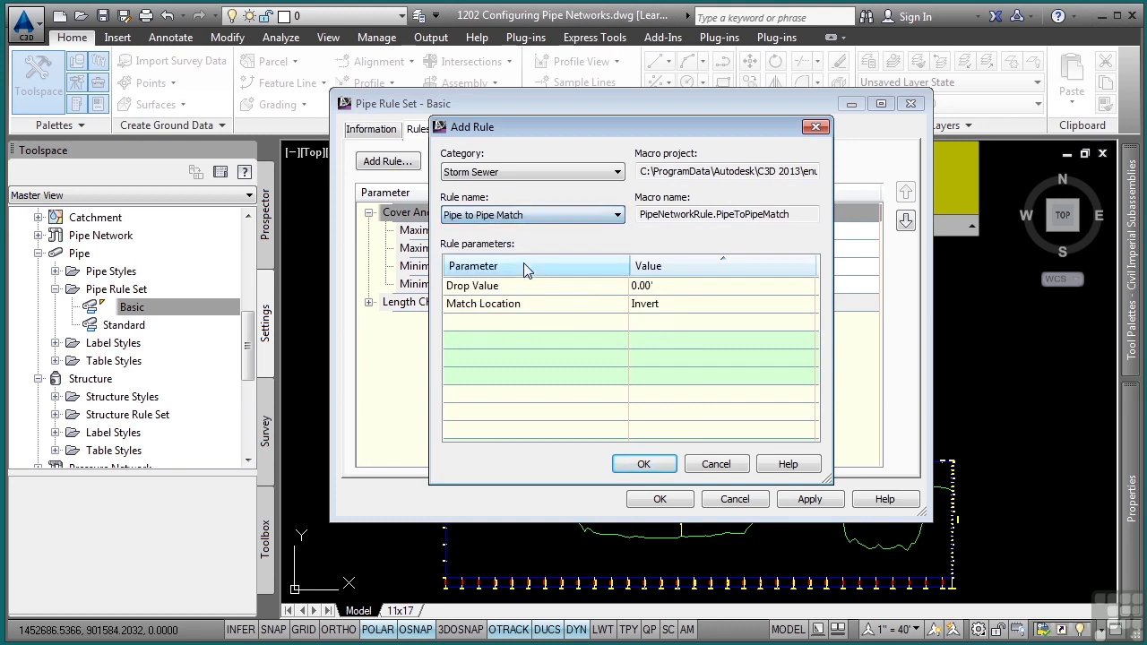
{"action": "left_click", "coordinate": [667, 289]}
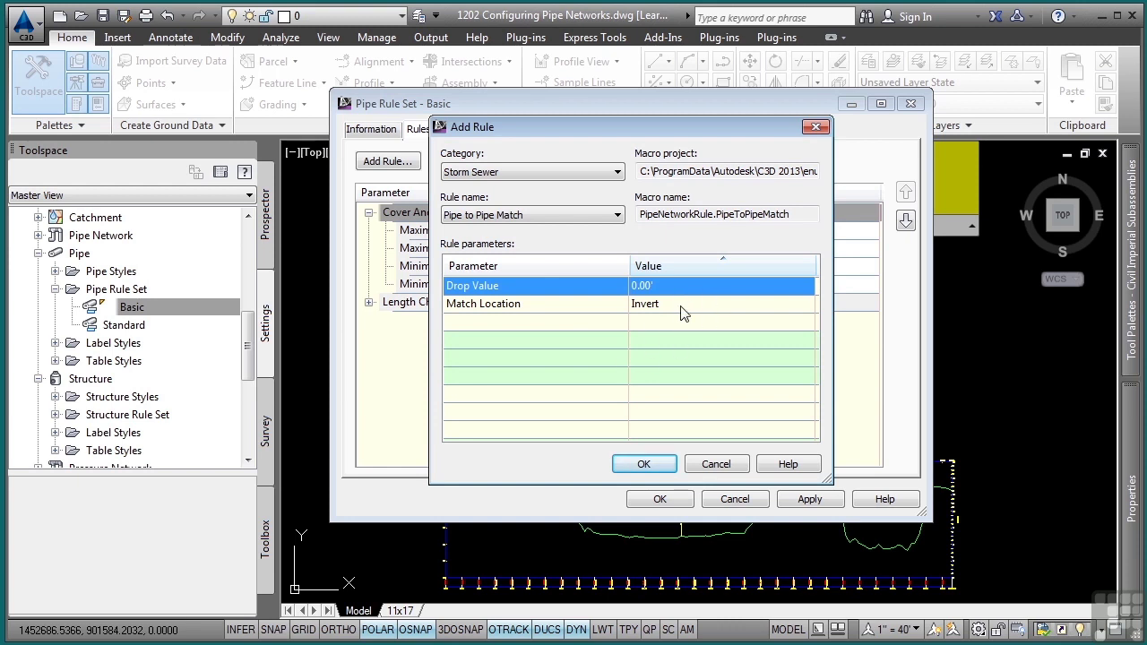
{"action": "left_click", "coordinate": [644, 464]}
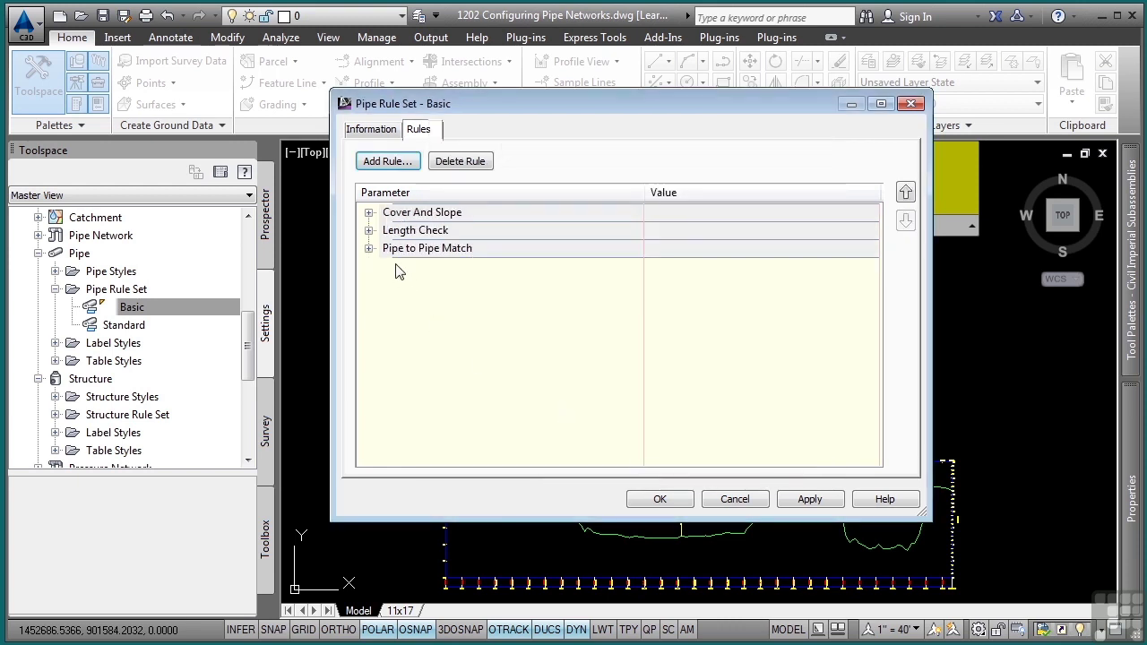
Check the rule's Invert match location, delete the rule, and accept the Basic rule set
{"action": "left_click", "coordinate": [369, 248]}
{"action": "left_click", "coordinate": [684, 260]}
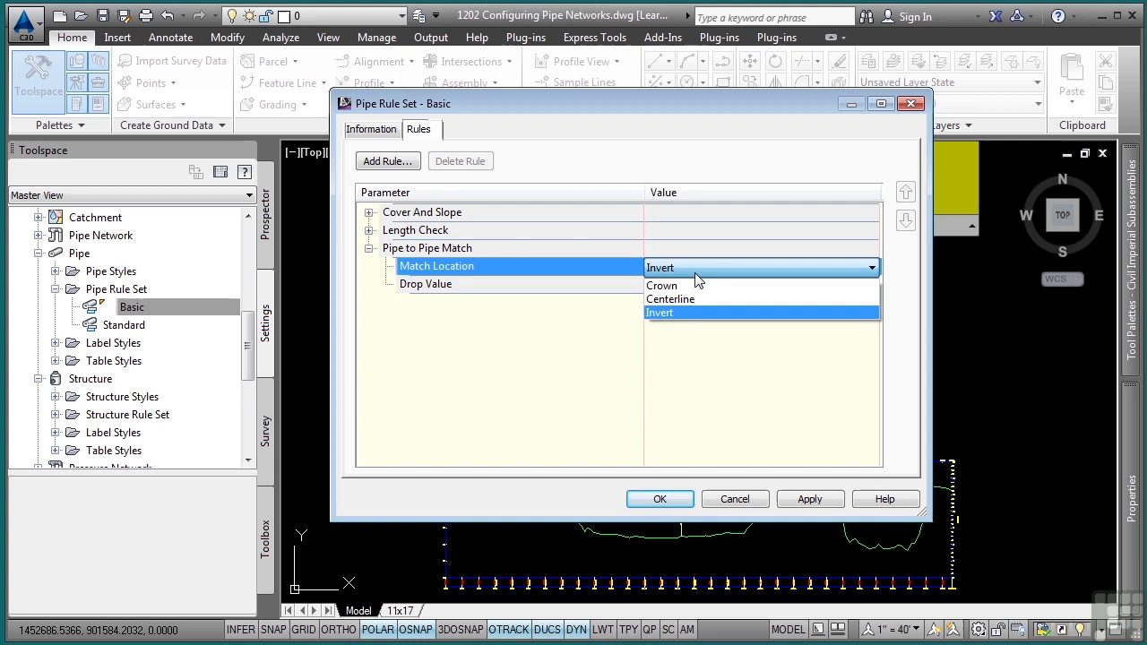
{"action": "left_click", "coordinate": [692, 267]}
{"action": "left_click", "coordinate": [410, 248]}
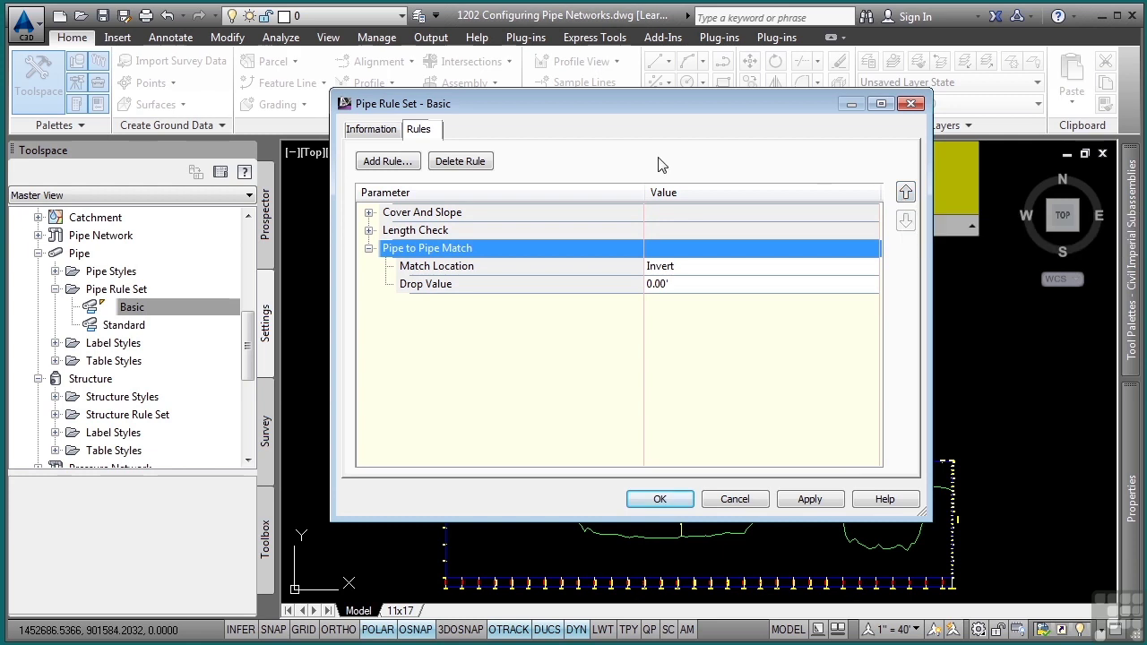
{"action": "left_click", "coordinate": [472, 163]}
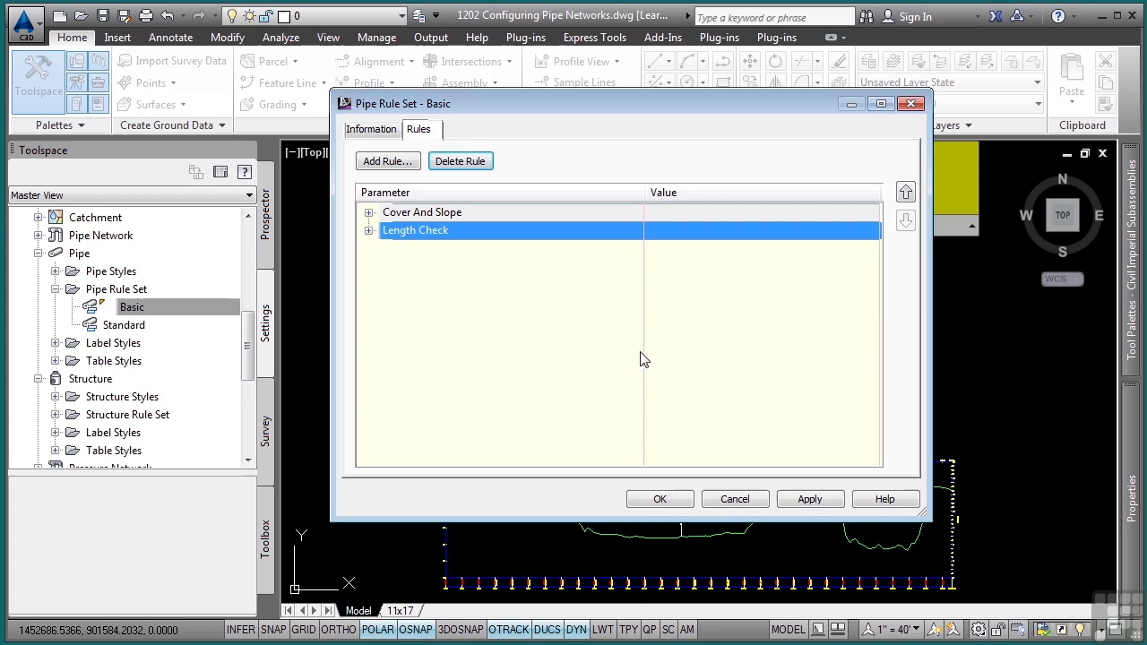
{"action": "left_click", "coordinate": [664, 499]}
{"action": "left_click", "coordinate": [129, 400]}
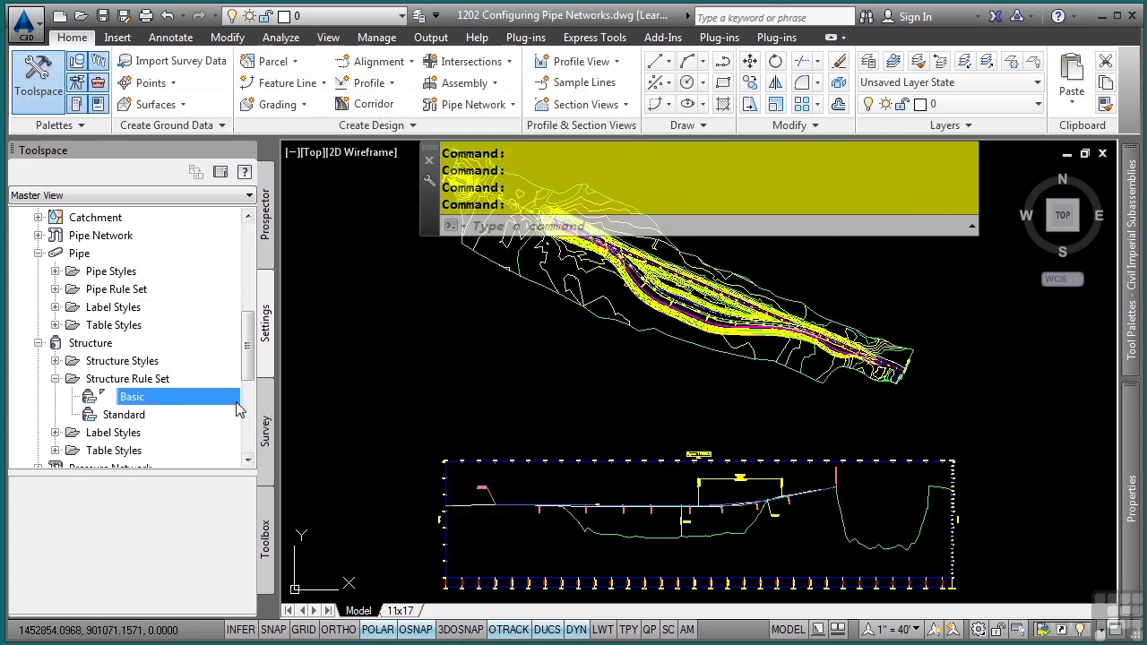
{"action": "double_click", "coordinate": [130, 397]}
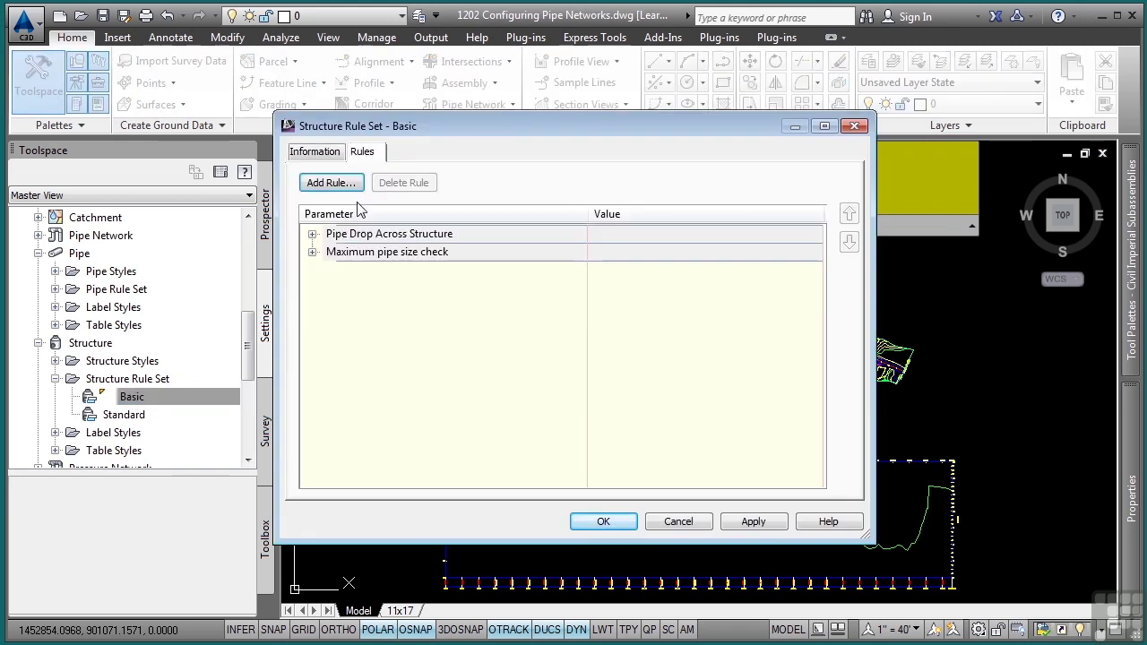
{"action": "left_click", "coordinate": [311, 234]}
{"action": "left_click", "coordinate": [312, 305]}
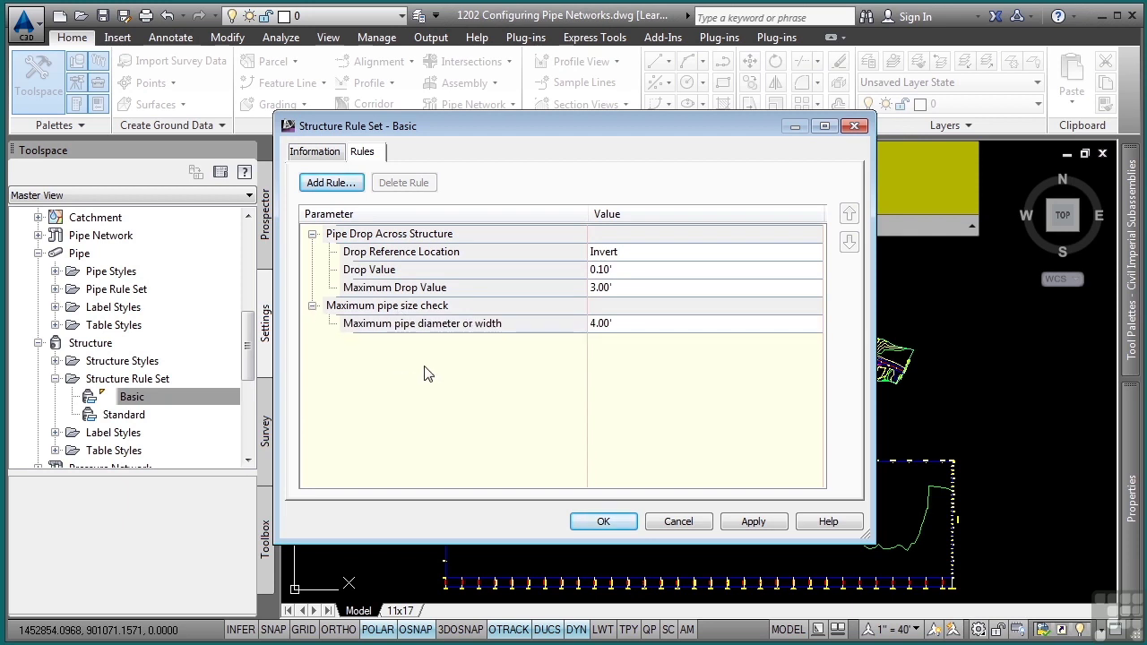
{"action": "left_click", "coordinate": [351, 186]}
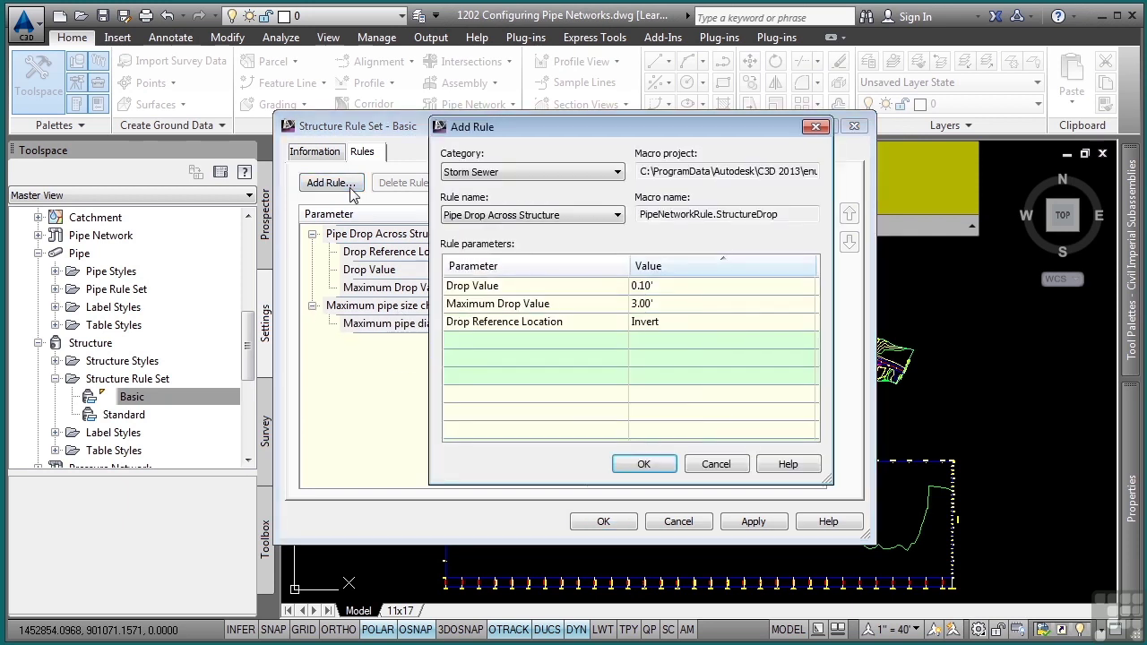
{"action": "left_click", "coordinate": [502, 215]}
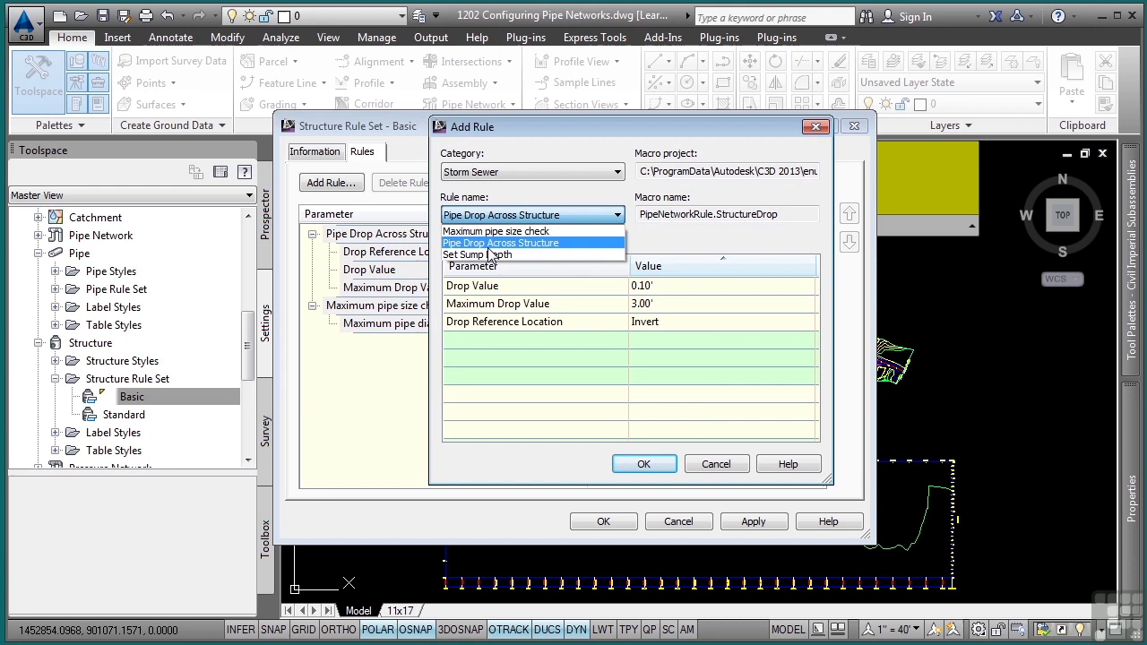
{"action": "left_click", "coordinate": [483, 255]}
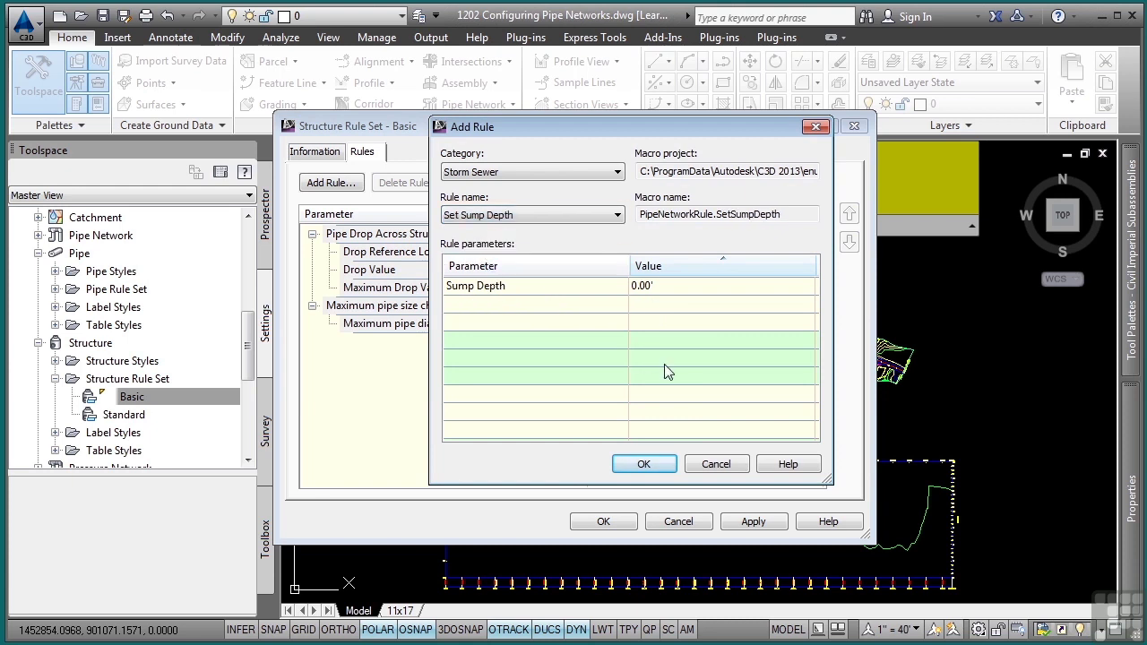
{"action": "left_click", "coordinate": [717, 466]}
{"action": "left_click", "coordinate": [681, 524]}
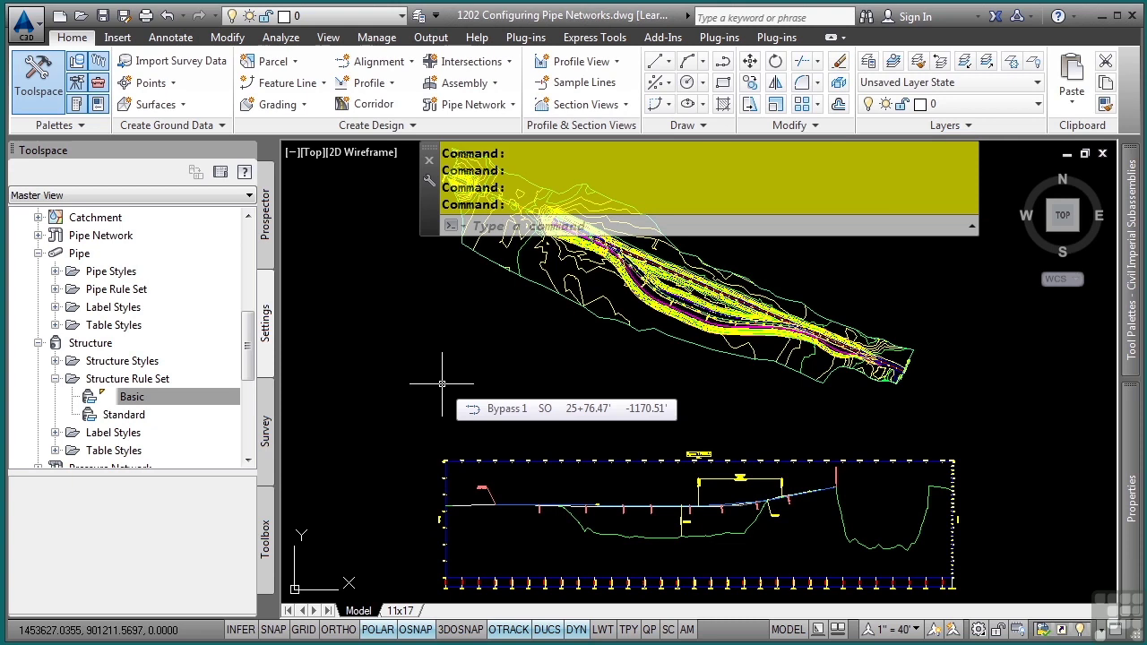
Collapse Pipe and Structure, then expand Pipe Network > Parts Lists to show Sanitary Sewer, Standard, Storm Sewer
{"action": "left_click", "coordinate": [40, 254]}
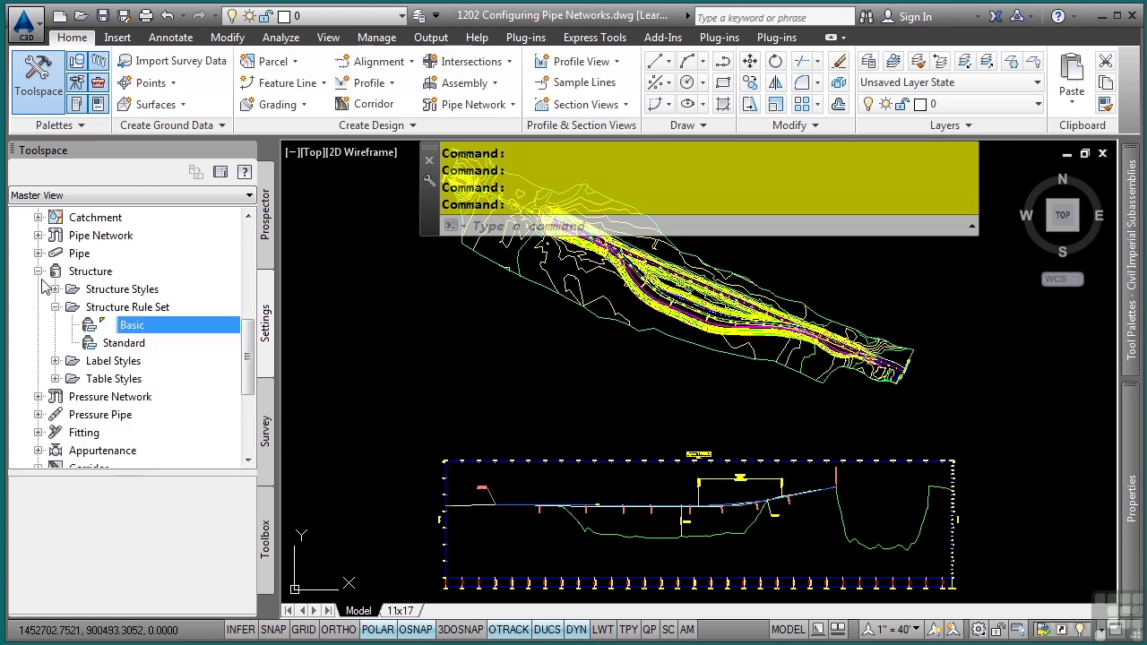
{"action": "left_click", "coordinate": [41, 271]}
{"action": "left_click", "coordinate": [41, 235]}
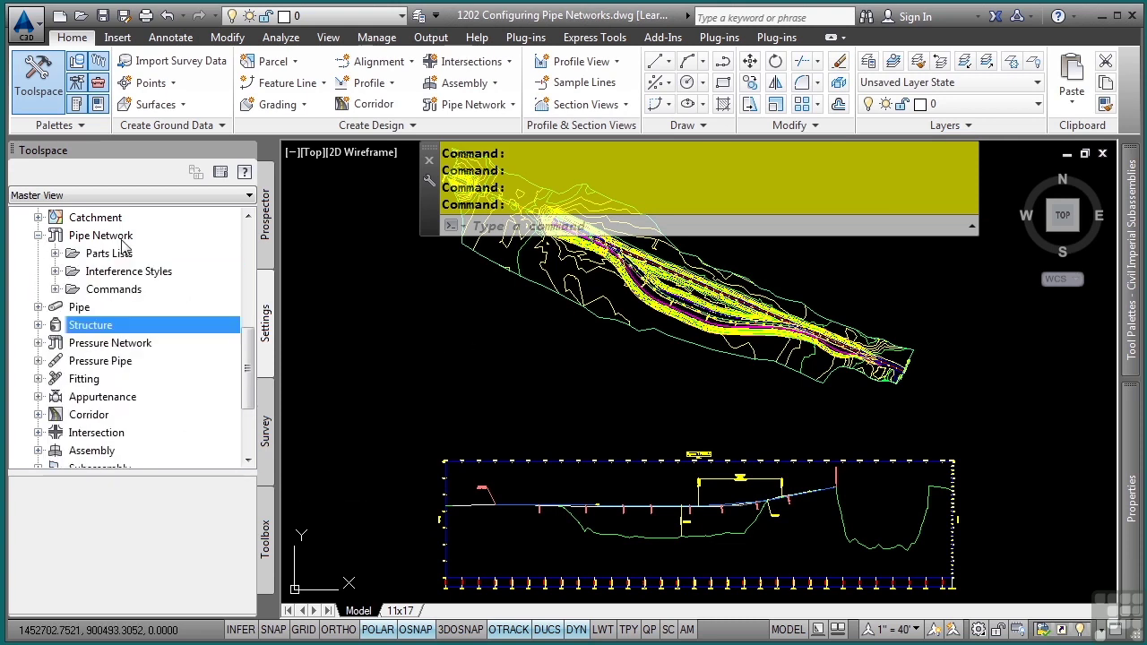
{"action": "left_click", "coordinate": [56, 254]}
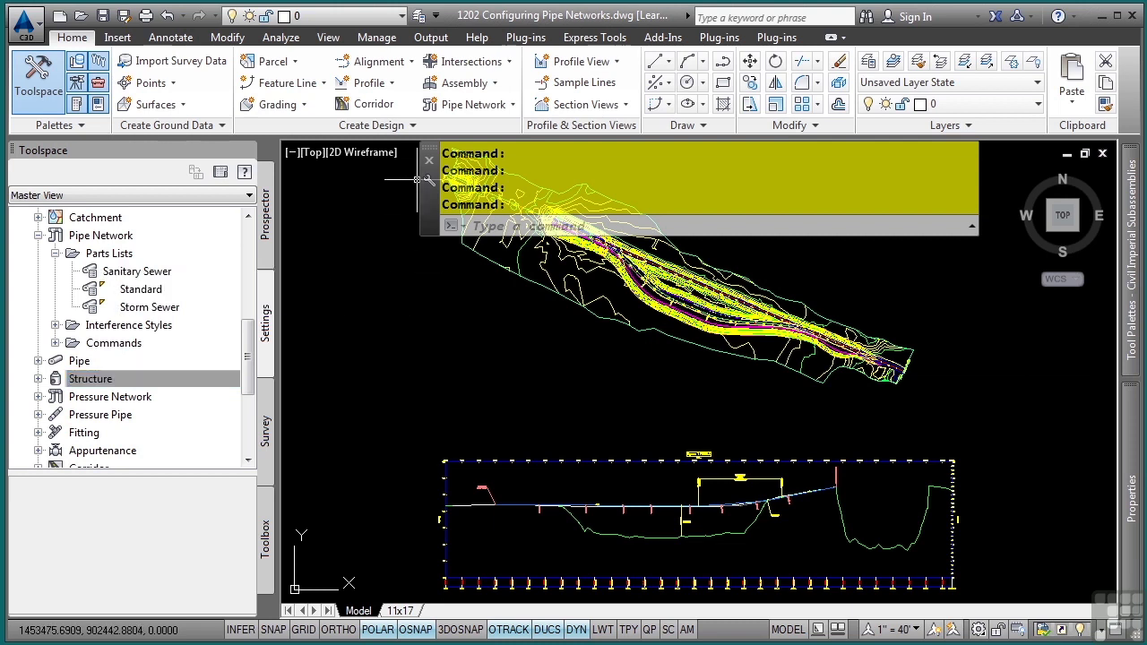
{"action": "left_click", "coordinate": [376, 126]}
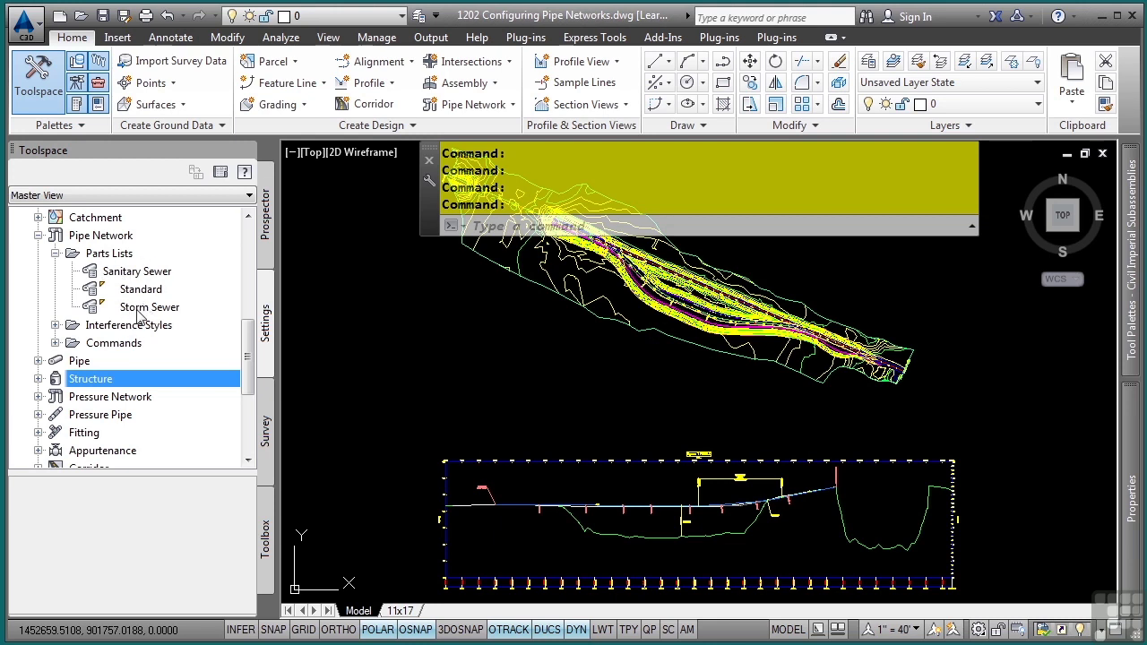
Open Storm Sewer and check its Information, Structures and Pipes tabs and Concrete Pipe sizes
{"action": "double_click", "coordinate": [143, 308]}
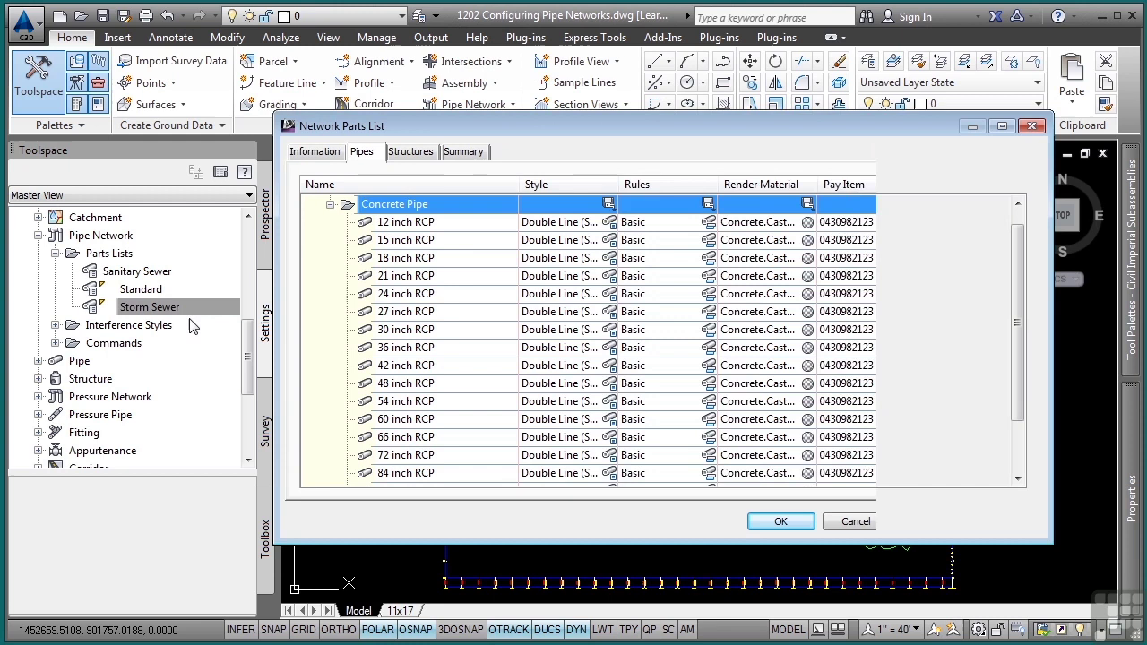
{"action": "left_click", "coordinate": [331, 206]}
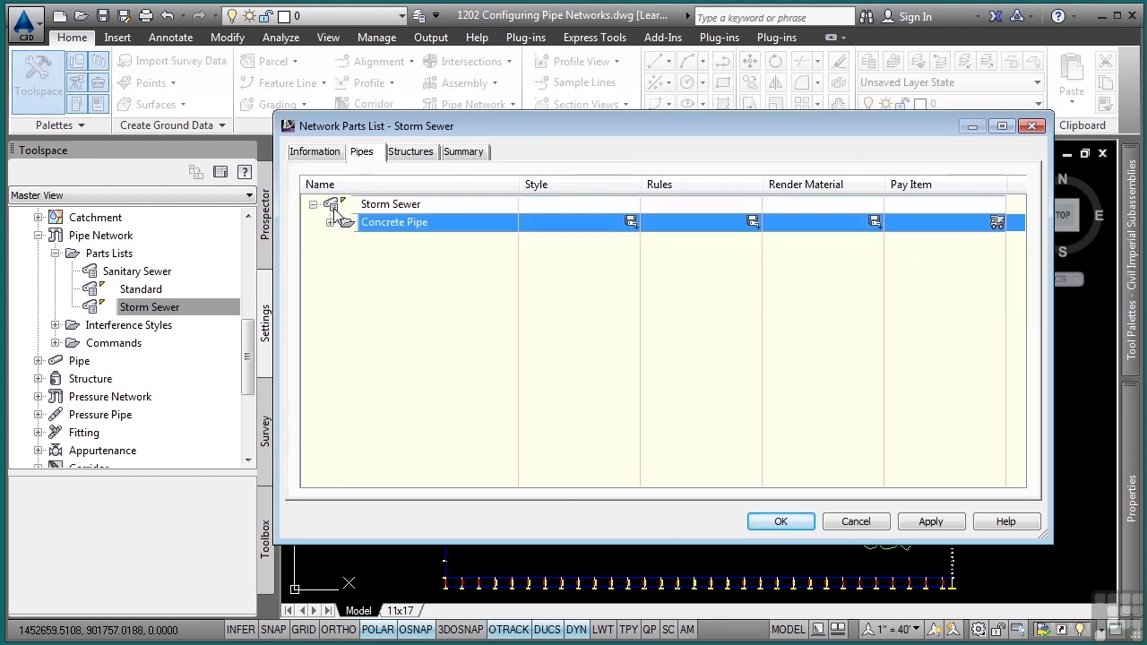
{"action": "left_click", "coordinate": [328, 157]}
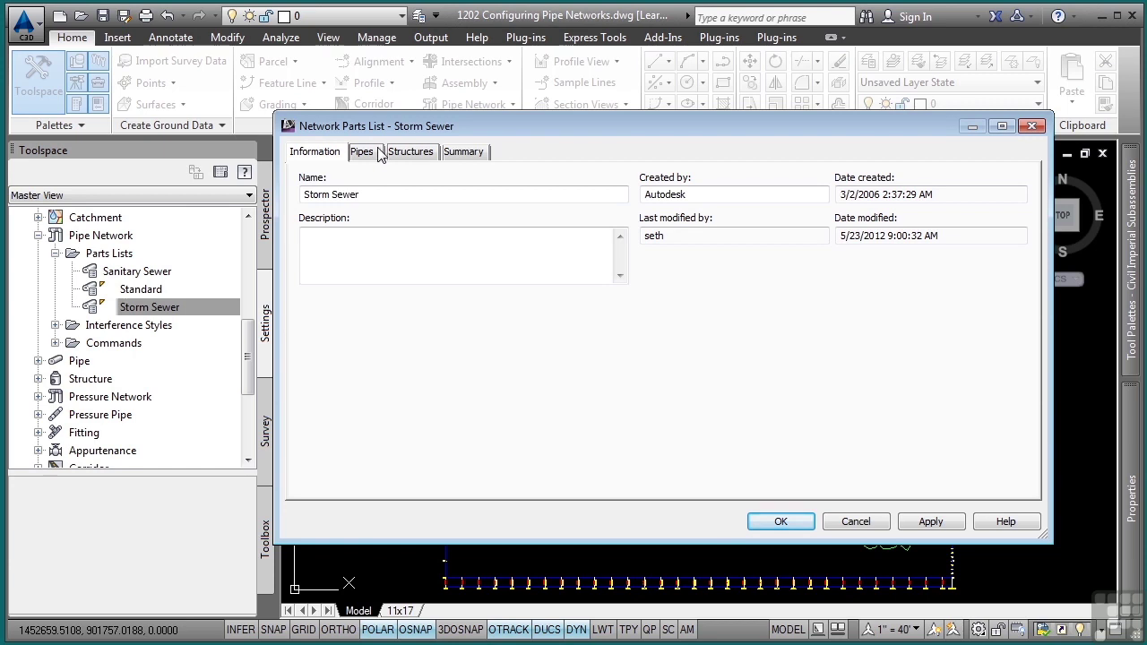
{"action": "left_click", "coordinate": [360, 154]}
{"action": "left_click", "coordinate": [425, 157]}
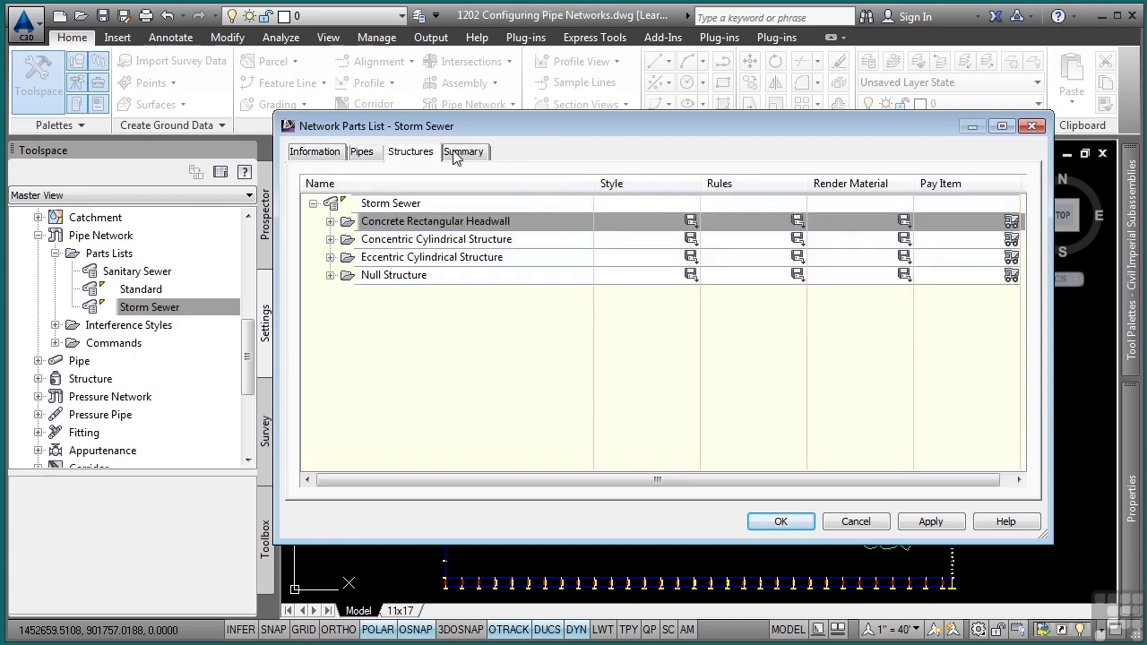
{"action": "left_click", "coordinate": [366, 158]}
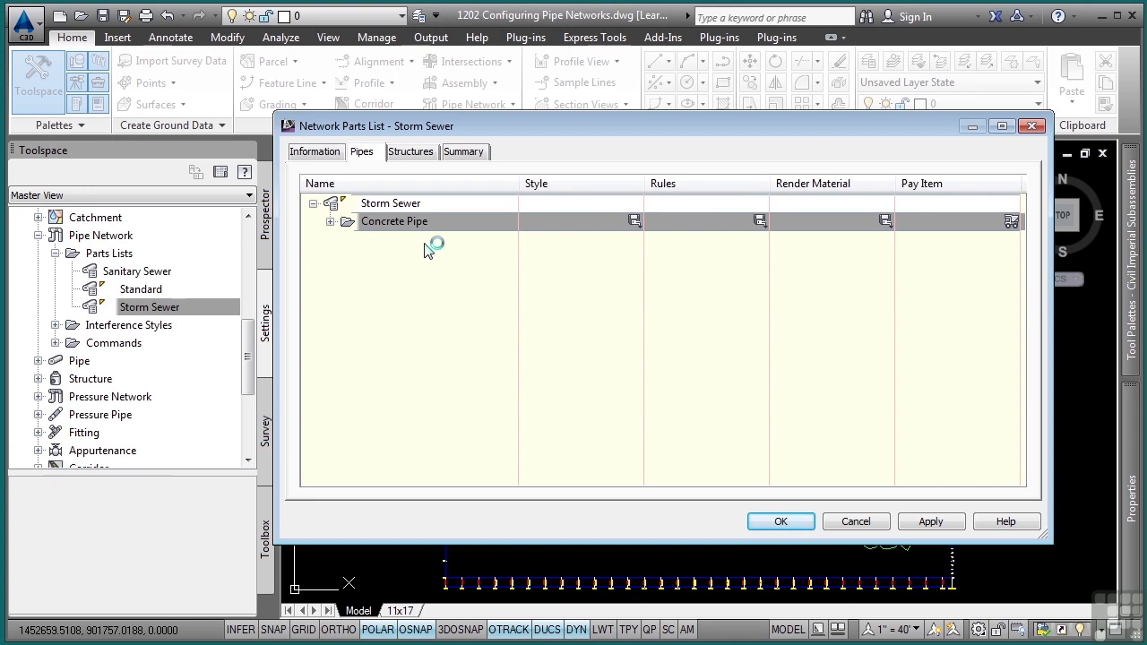
{"action": "left_click", "coordinate": [329, 221]}
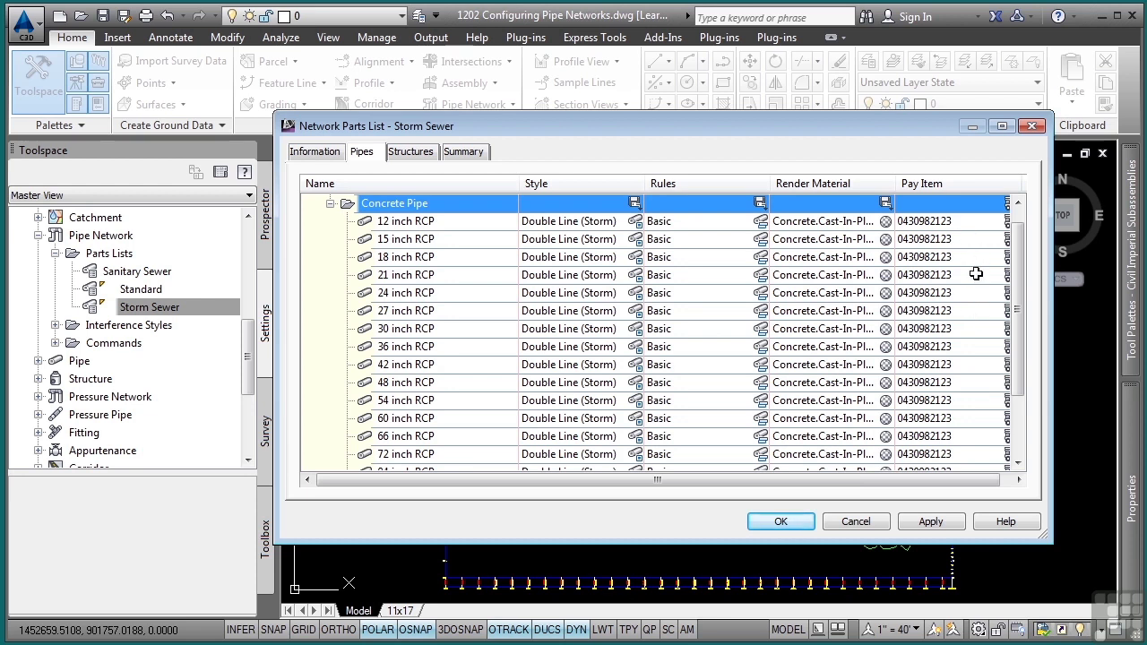
{"action": "left_click_drag", "start_coordinate": [1016, 313], "coordinate": [1035, 238]}
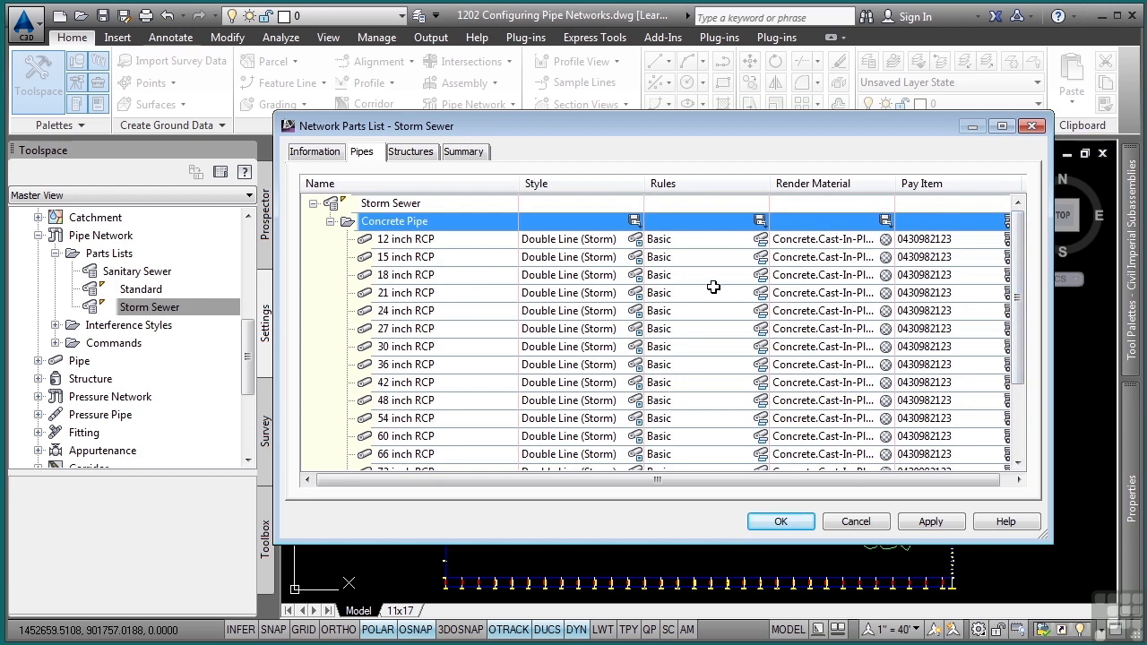
{"action": "left_click", "coordinate": [329, 222]}
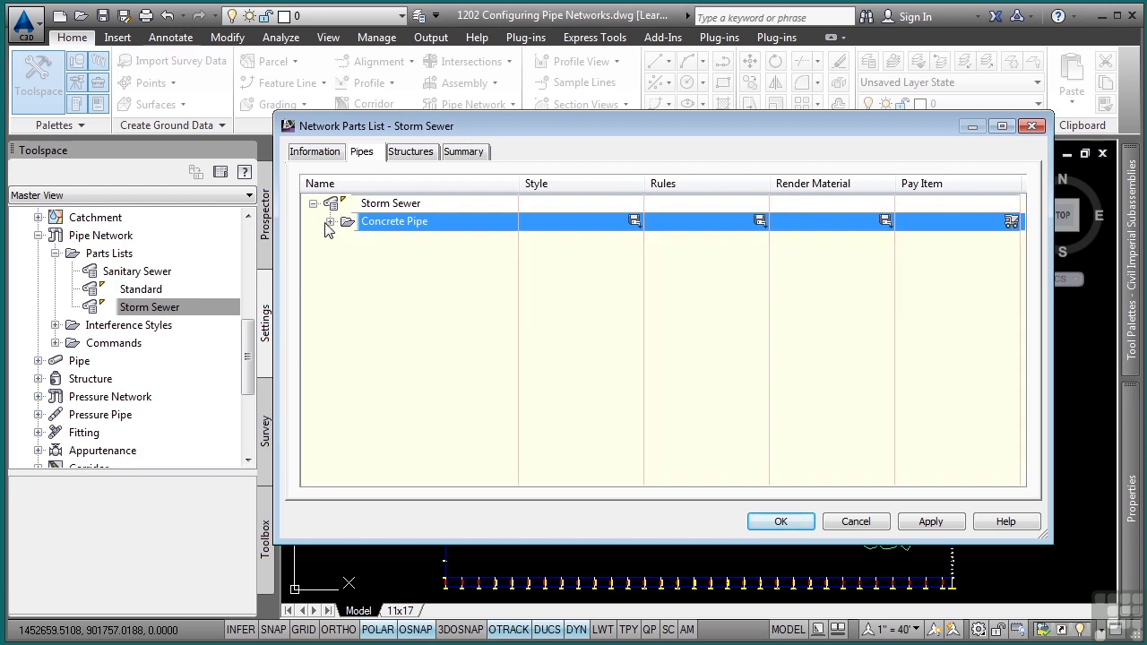
Tick HDPE Pipe in the Part Catalog, after previewing the concrete culvert families, and add it
{"action": "right_click", "coordinate": [387, 208]}
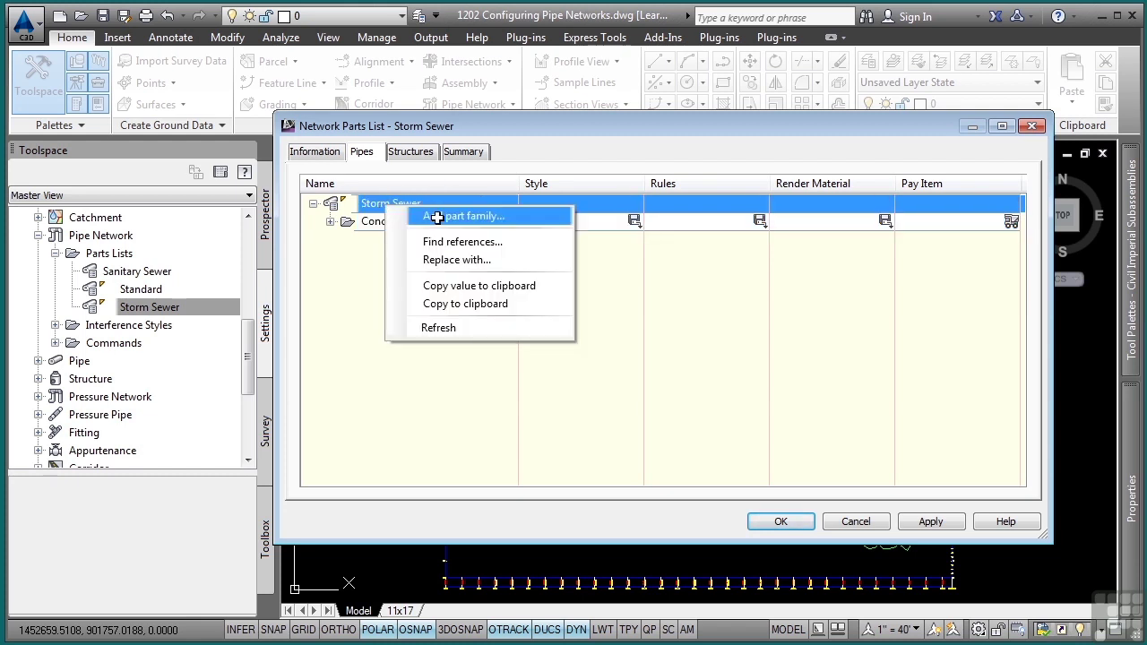
{"action": "left_click", "coordinate": [414, 215]}
{"action": "left_click", "coordinate": [673, 152]}
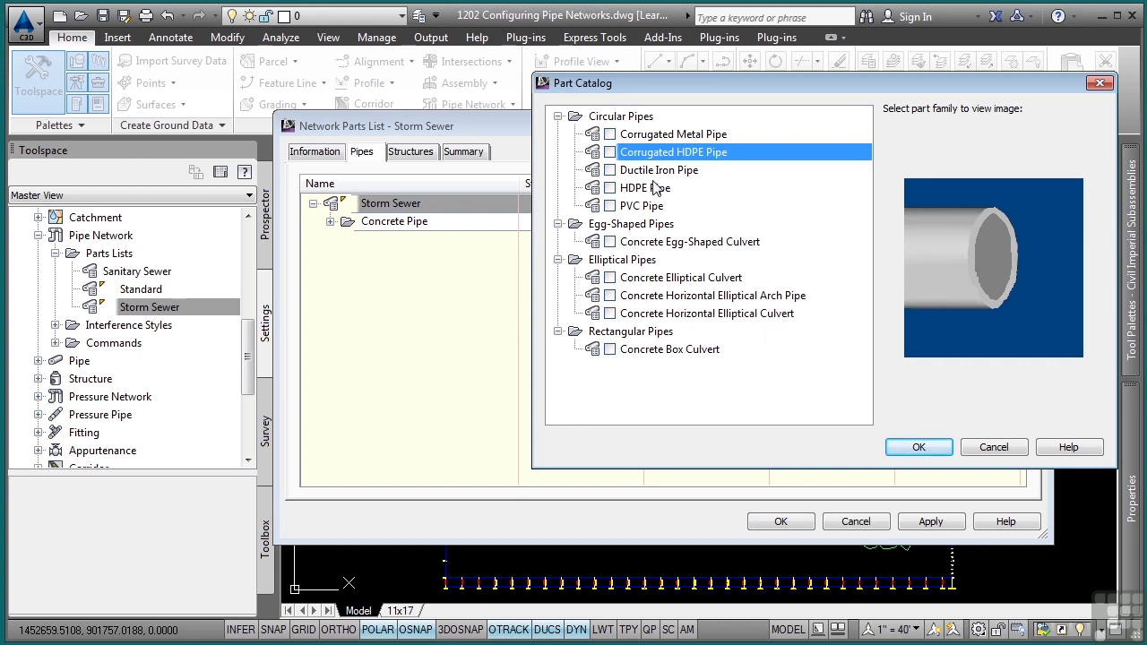
{"action": "left_click", "coordinate": [610, 187]}
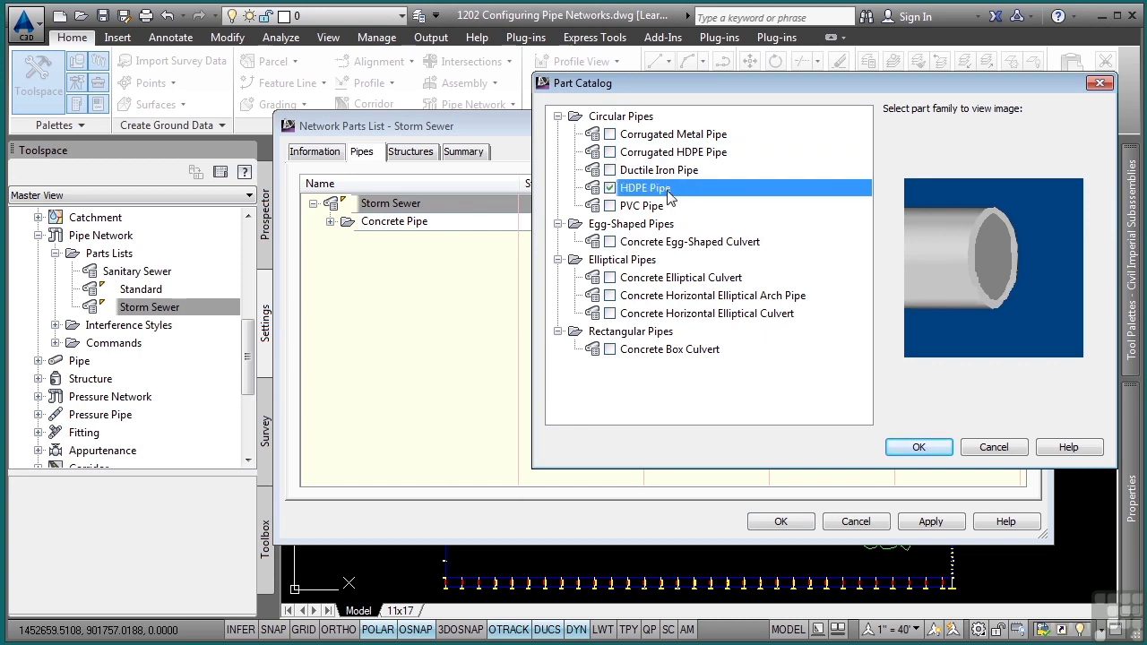
{"action": "left_click", "coordinate": [661, 208]}
{"action": "left_click", "coordinate": [668, 243]}
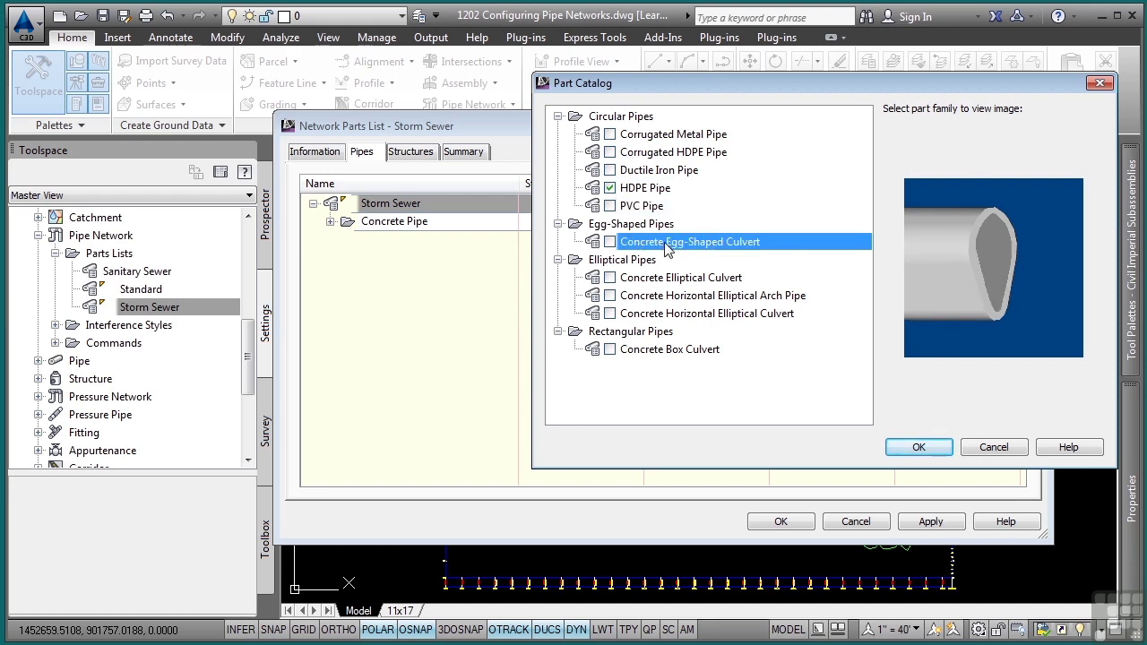
{"action": "left_click", "coordinate": [654, 278]}
{"action": "left_click", "coordinate": [664, 296]}
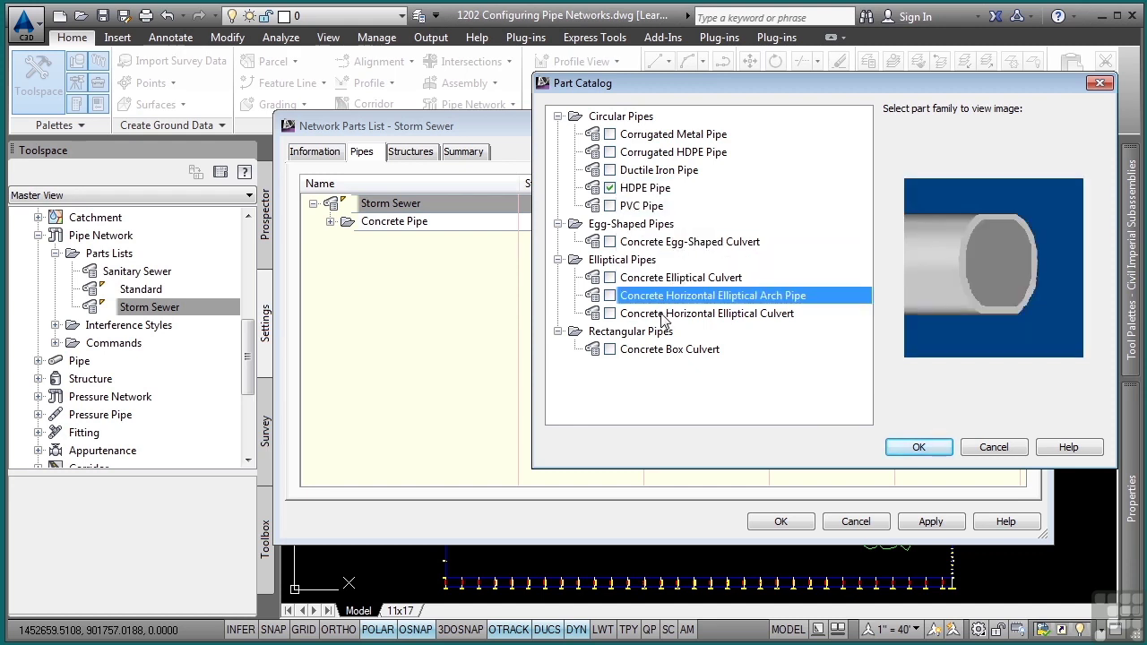
{"action": "left_click", "coordinate": [664, 314]}
{"action": "left_click", "coordinate": [670, 352]}
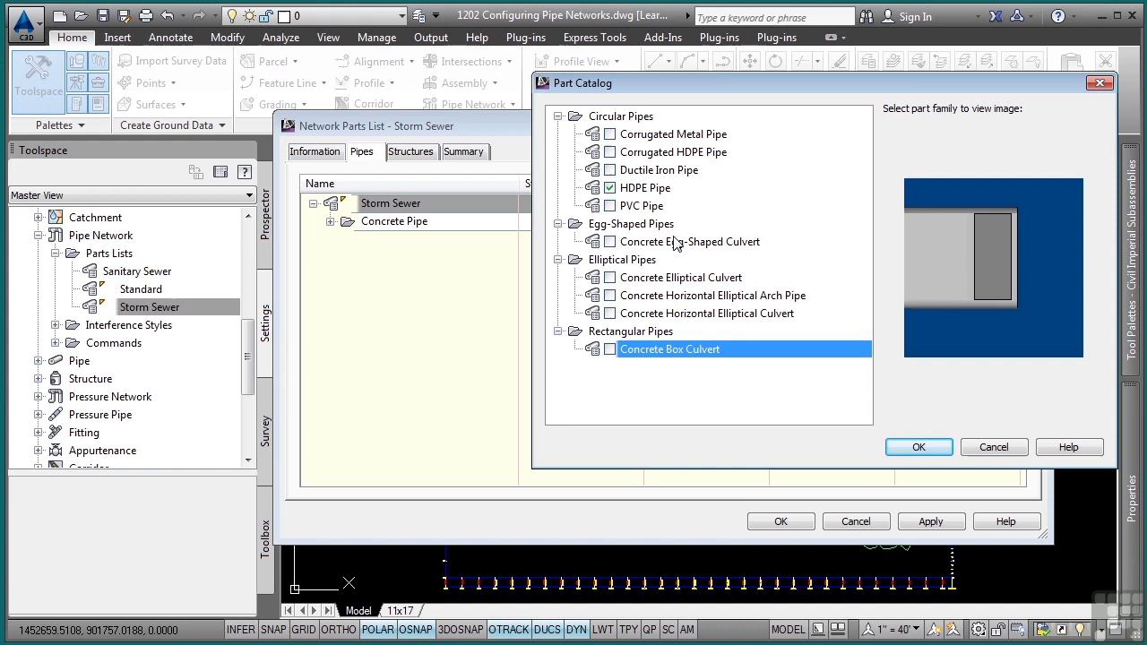
{"action": "left_click", "coordinate": [945, 448]}
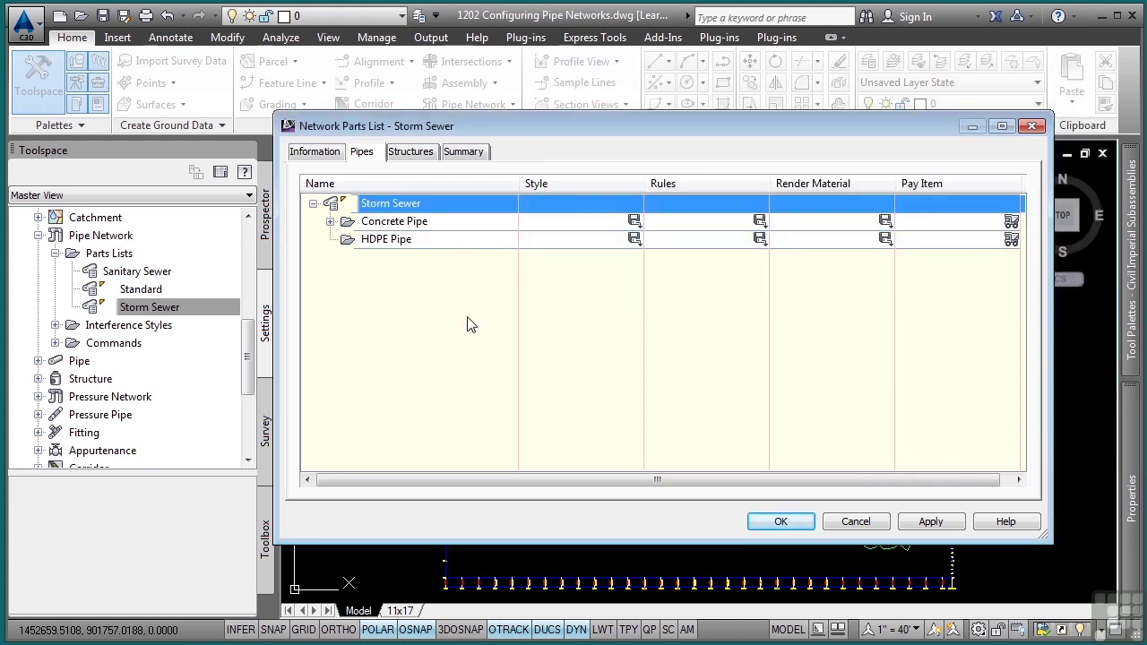
Create all HDPE Pipe inner-diameter sizes in the Part Size Creator, checking the Hazen Williams Coefficient
{"action": "right_click", "coordinate": [400, 239]}
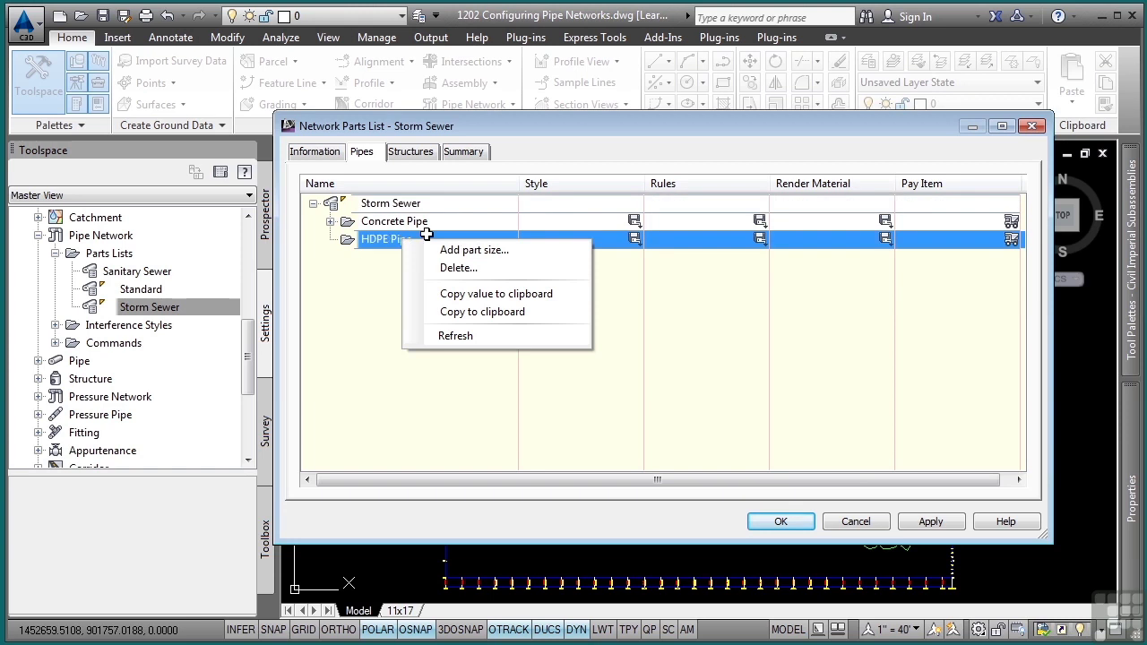
{"action": "left_click", "coordinate": [523, 249]}
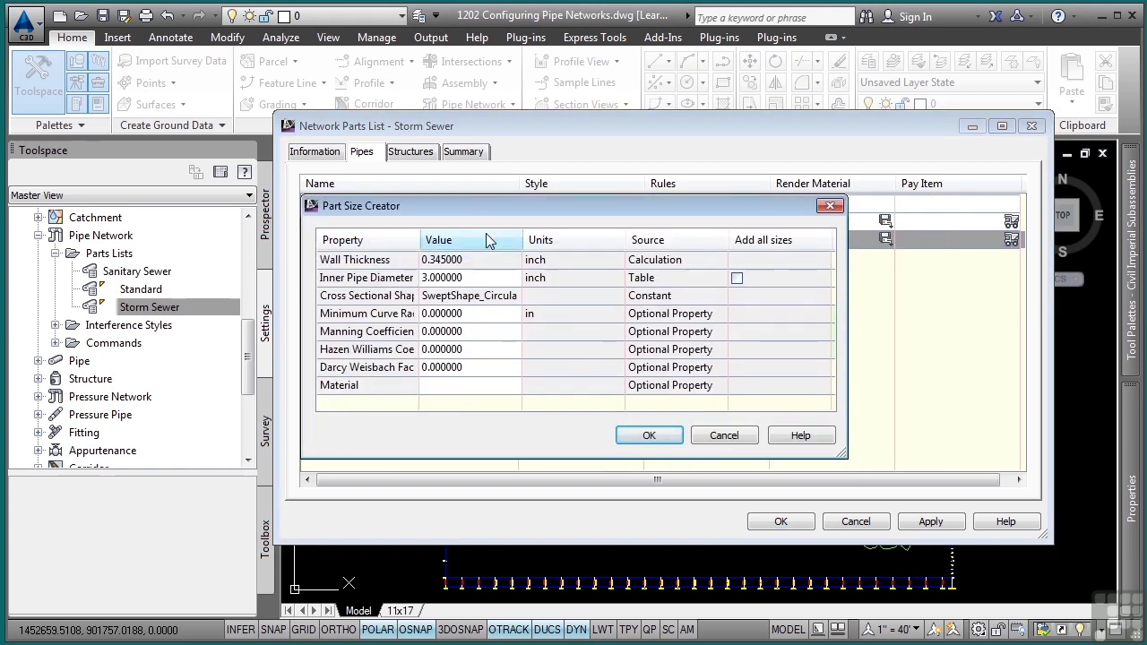
{"action": "left_click", "coordinate": [736, 278]}
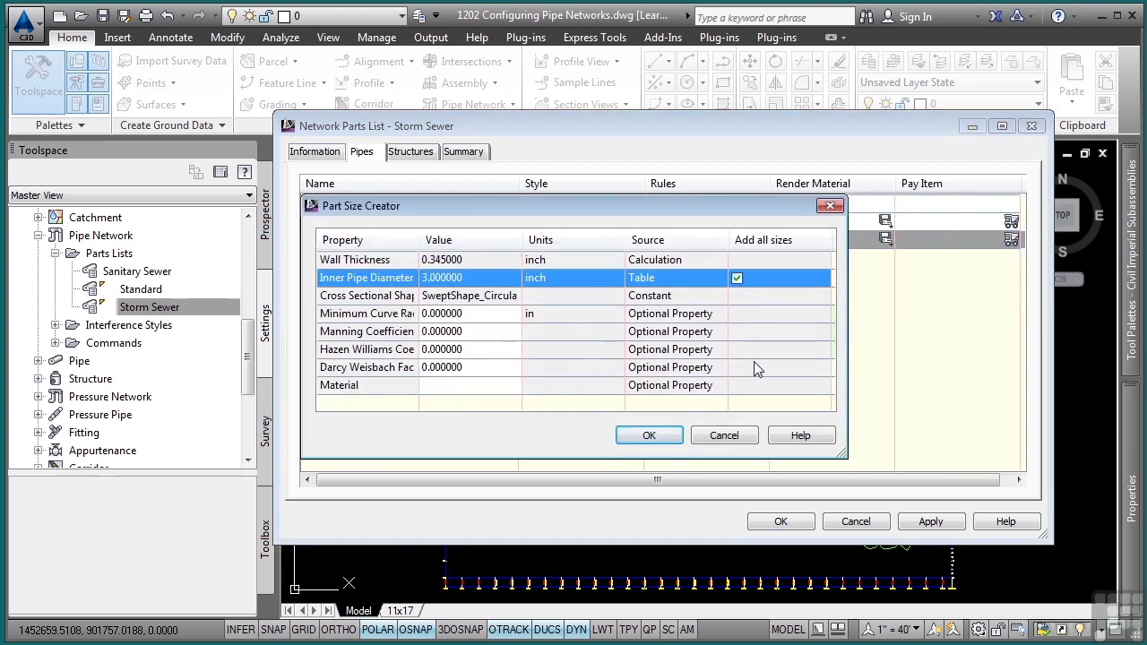
{"action": "left_click_drag", "start_coordinate": [420, 240], "coordinate": [500, 240]}
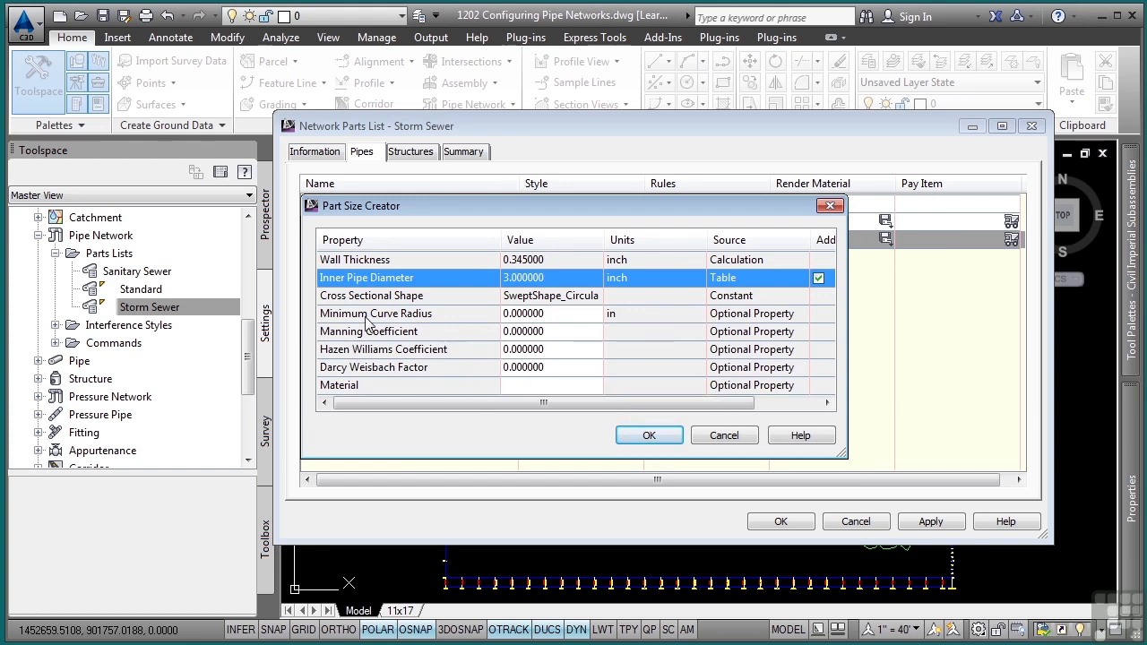
{"action": "left_click", "coordinate": [551, 349]}
{"action": "left_click", "coordinate": [551, 349]}
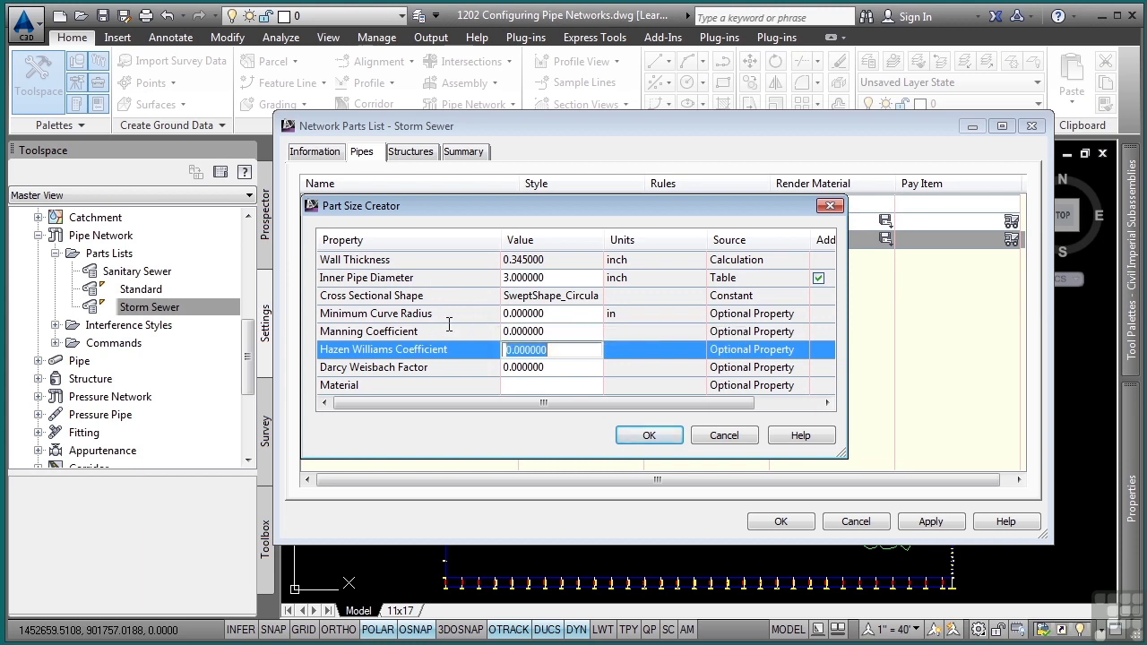
{"action": "left_click", "coordinate": [547, 350]}
{"action": "left_click", "coordinate": [671, 437]}
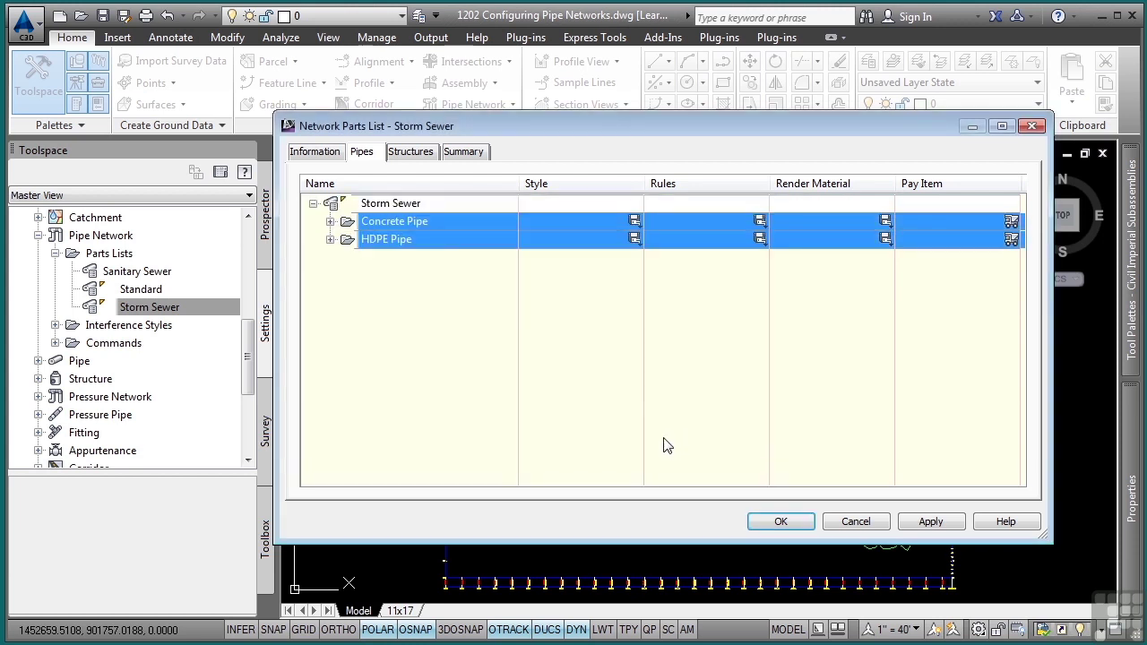
Select and delete the 30 to 64 inch HDPE Pipe sizes, leaving 3 to 24 inch
{"action": "left_click", "coordinate": [329, 241]}
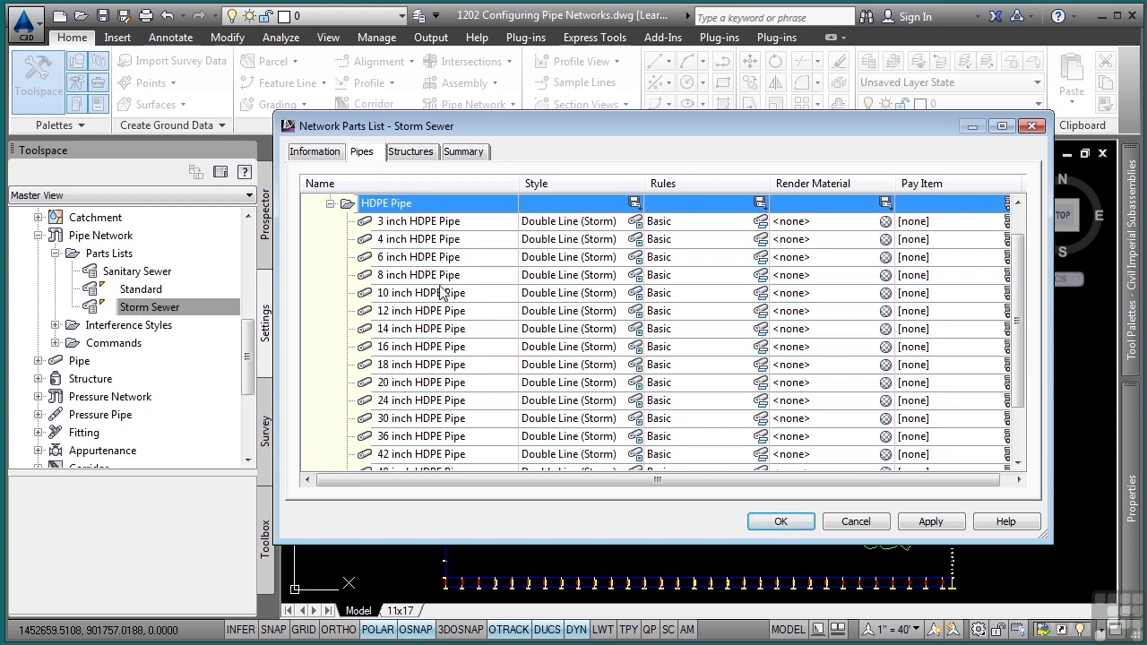
{"action": "scroll", "coordinate": [444, 297], "scroll_direction": "down", "scroll_amount": 2}
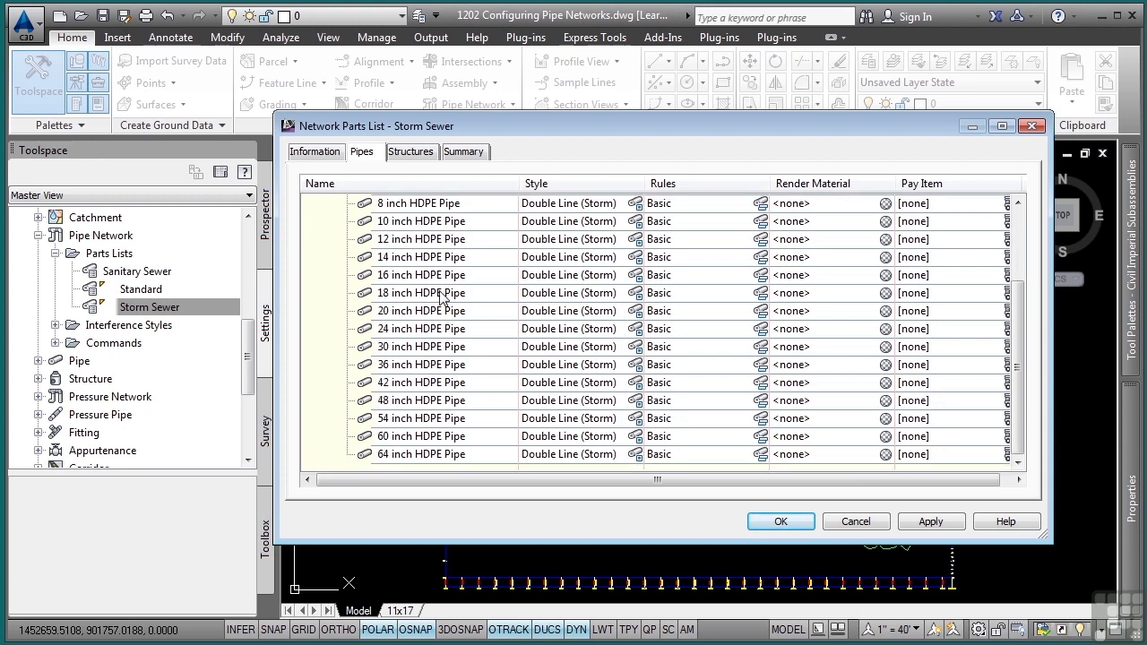
{"action": "left_click", "coordinate": [408, 349]}
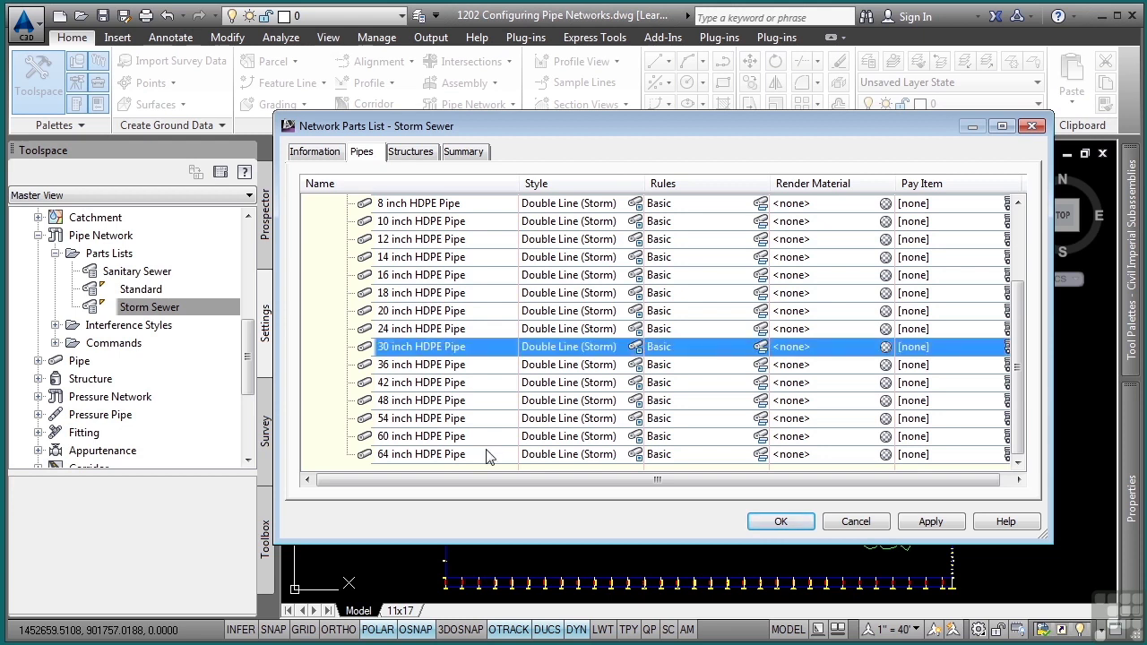
{"action": "left_click", "coordinate": [439, 457], "text": "shift"}
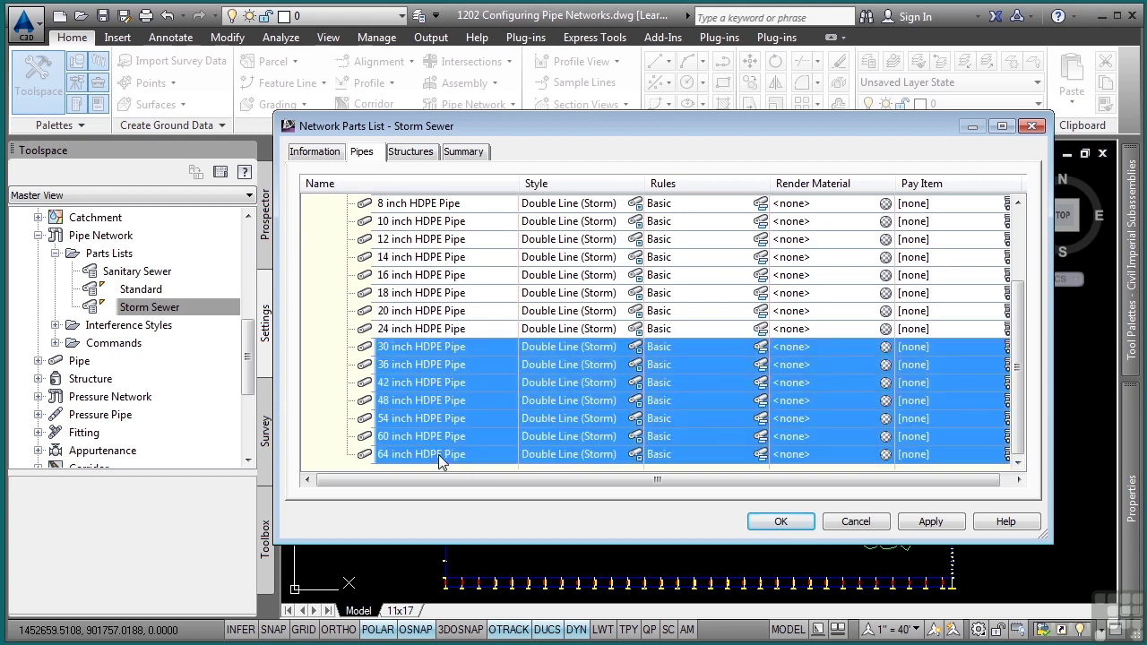
{"action": "right_click", "coordinate": [457, 409]}
{"action": "left_click", "coordinate": [513, 418]}
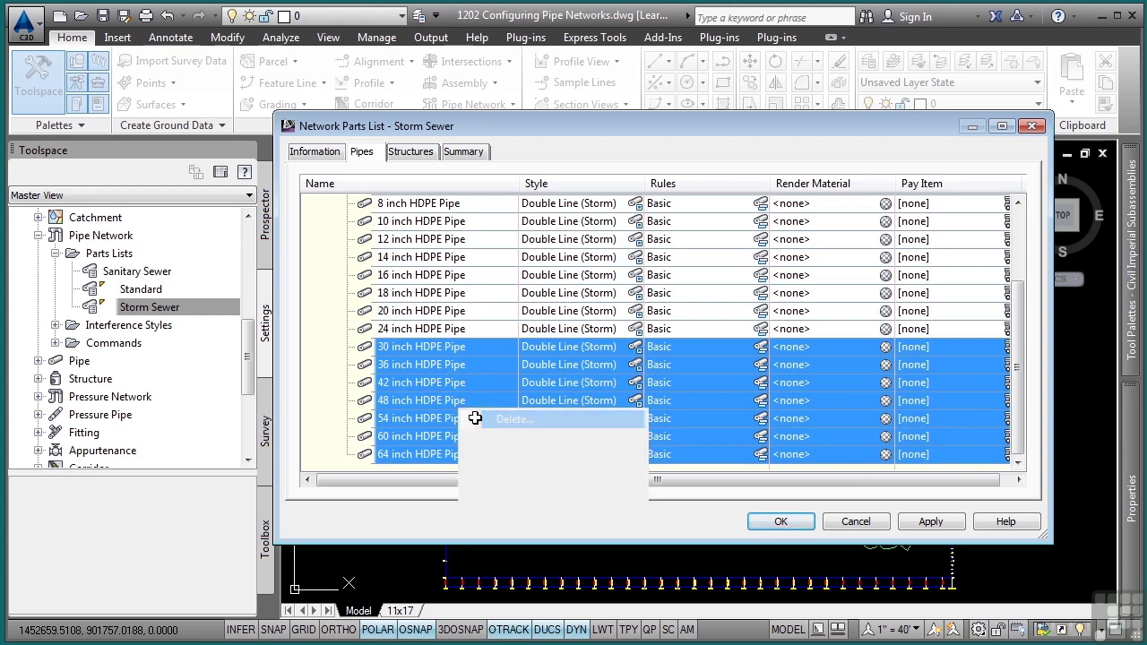
{"action": "left_click", "coordinate": [414, 258]}
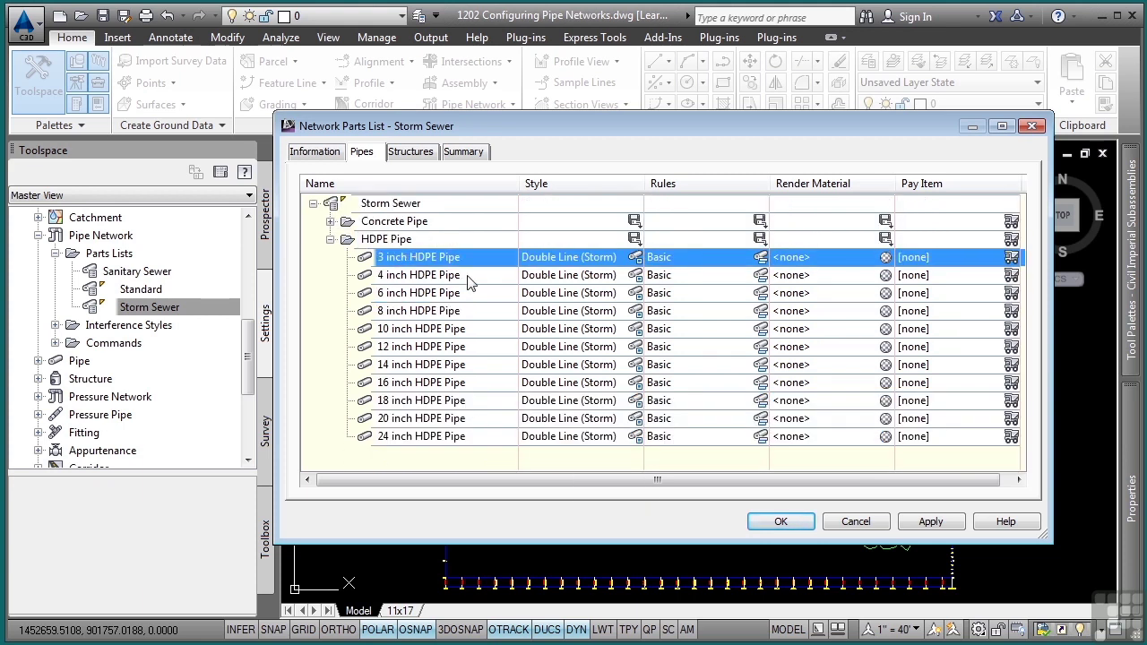
Edit the 3 inch HDPE Pipe size name so it reads 3" HDPE
{"action": "left_click", "coordinate": [408, 257]}
{"action": "key", "text": "End"}
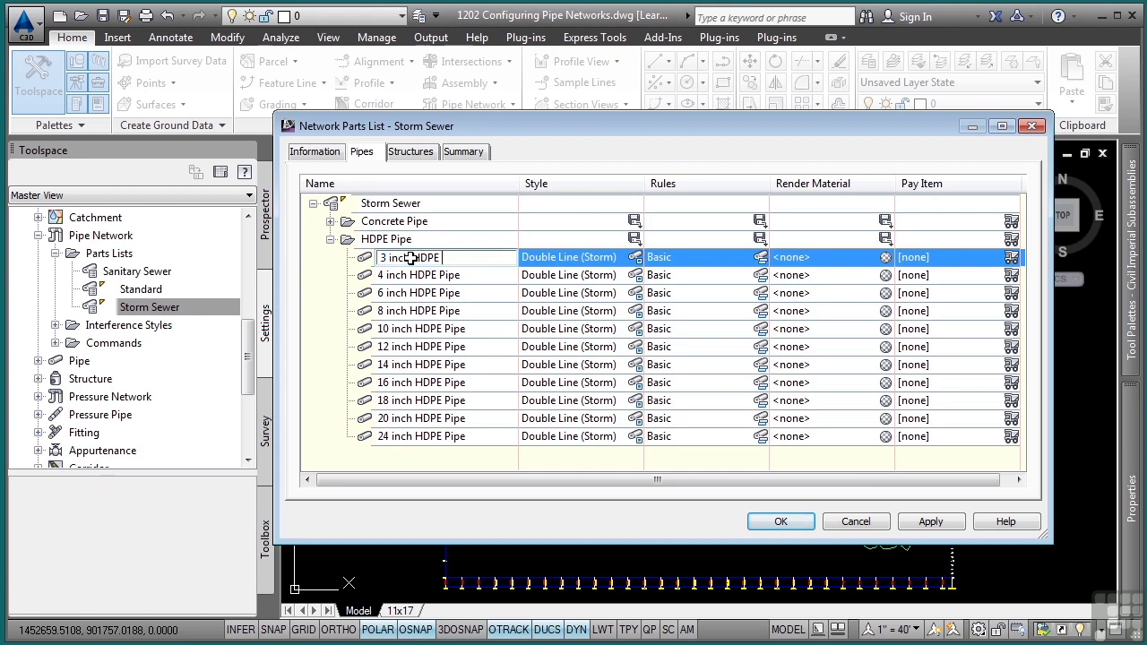
{"action": "double_click", "coordinate": [410, 258]}
{"action": "key", "text": "Delete"}
{"action": "key", "text": "Return"}
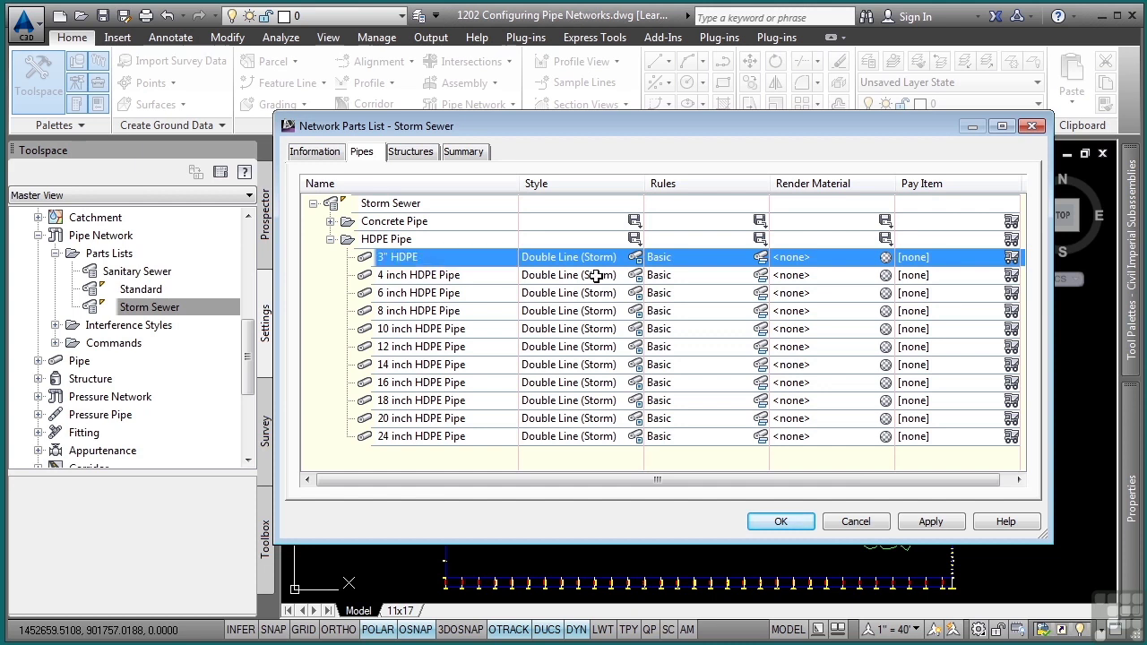
Assign Concrete.Cast-In-Place.Flat.Grey.1 render material to all HDPE pipes, then show the Storm Sewer structures
{"action": "left_click", "coordinate": [885, 238]}
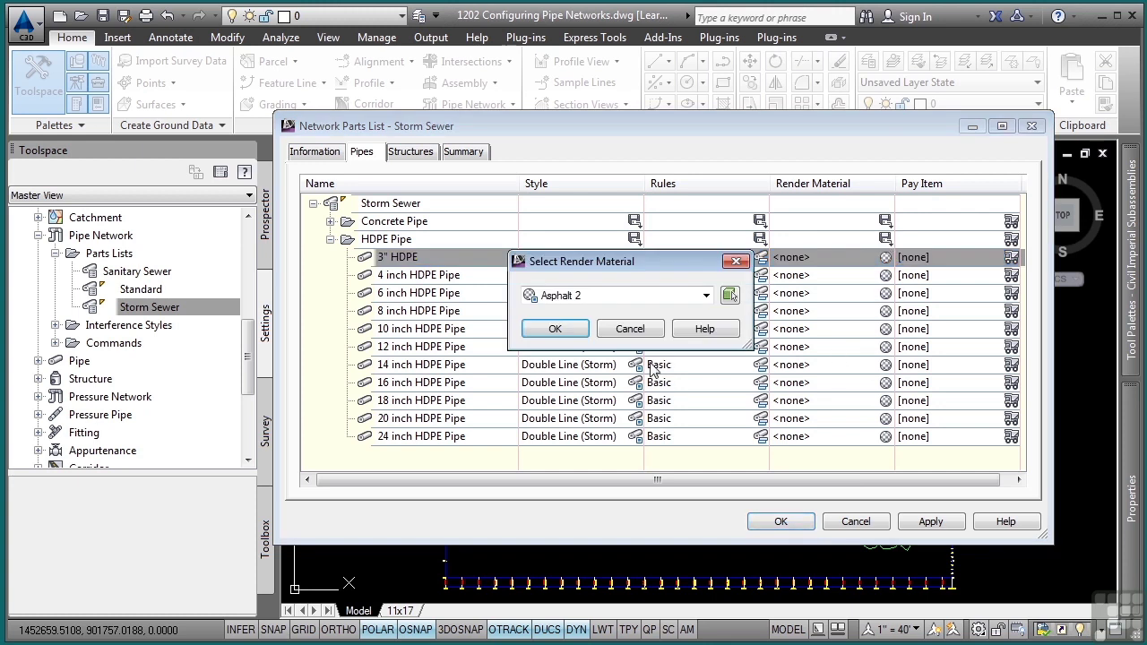
{"action": "left_click", "coordinate": [666, 296]}
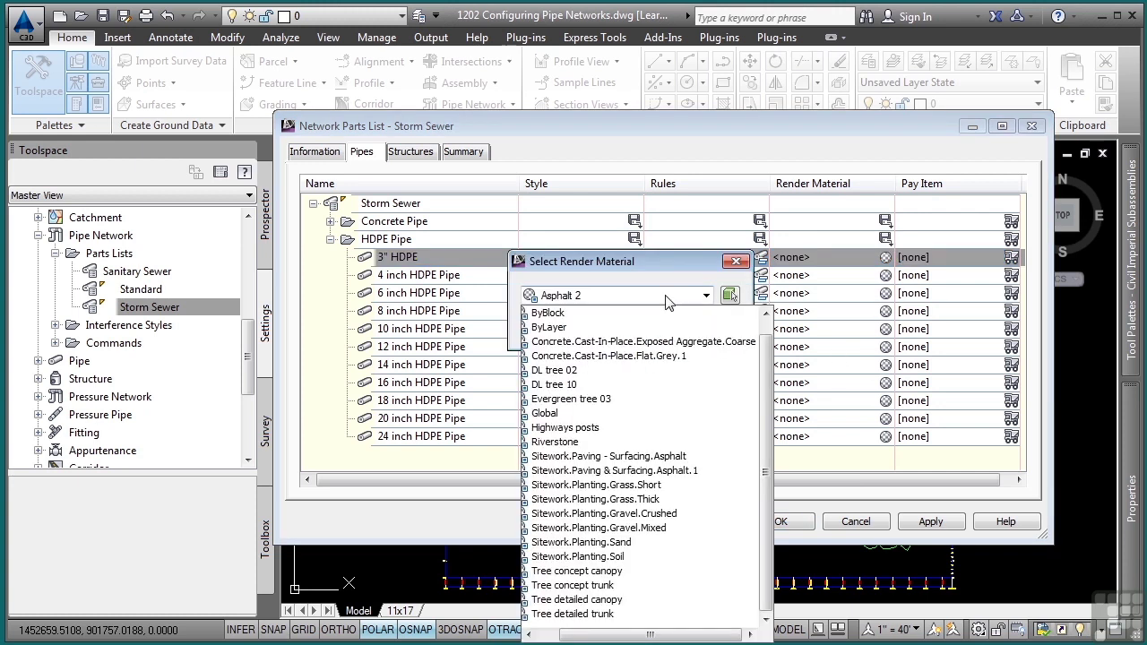
{"action": "left_click", "coordinate": [618, 356]}
{"action": "left_click", "coordinate": [557, 330]}
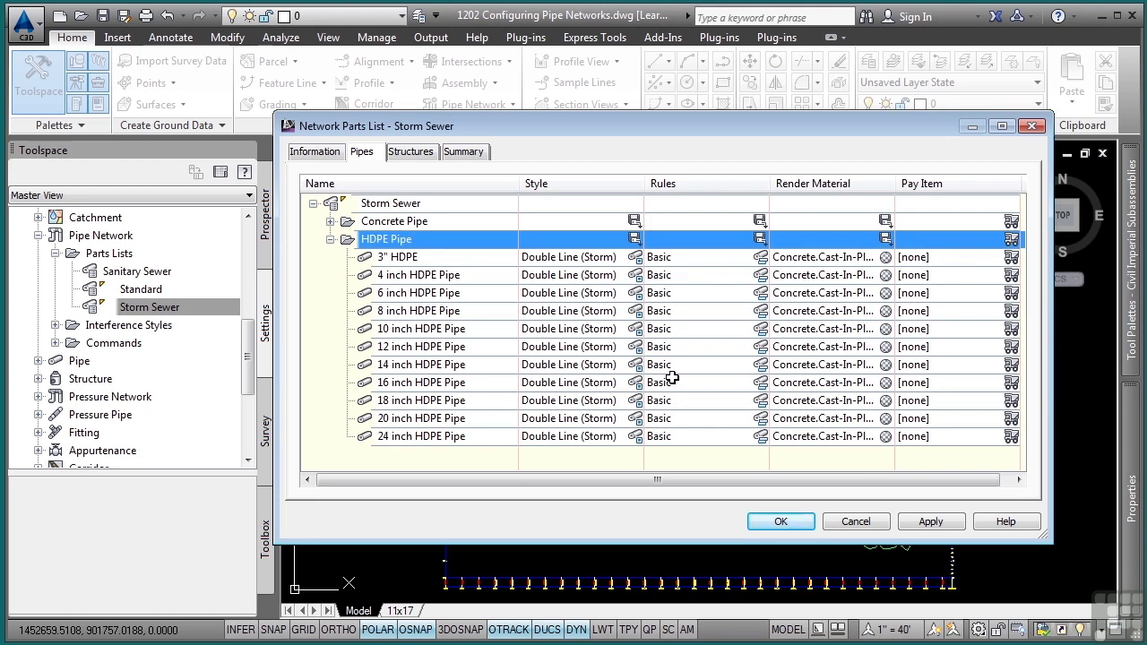
{"action": "left_click", "coordinate": [413, 153]}
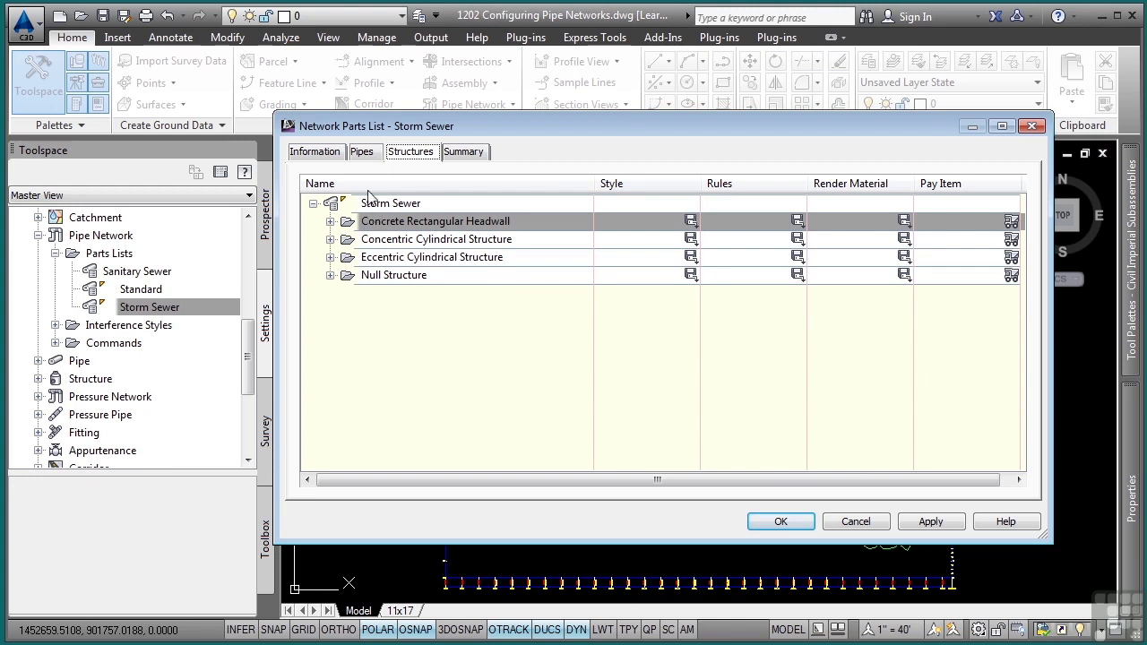
Add the Concrete Rectangular Winged Headwall part family to the Storm Sewer structures from the Part Catalog
{"action": "right_click", "coordinate": [366, 205]}
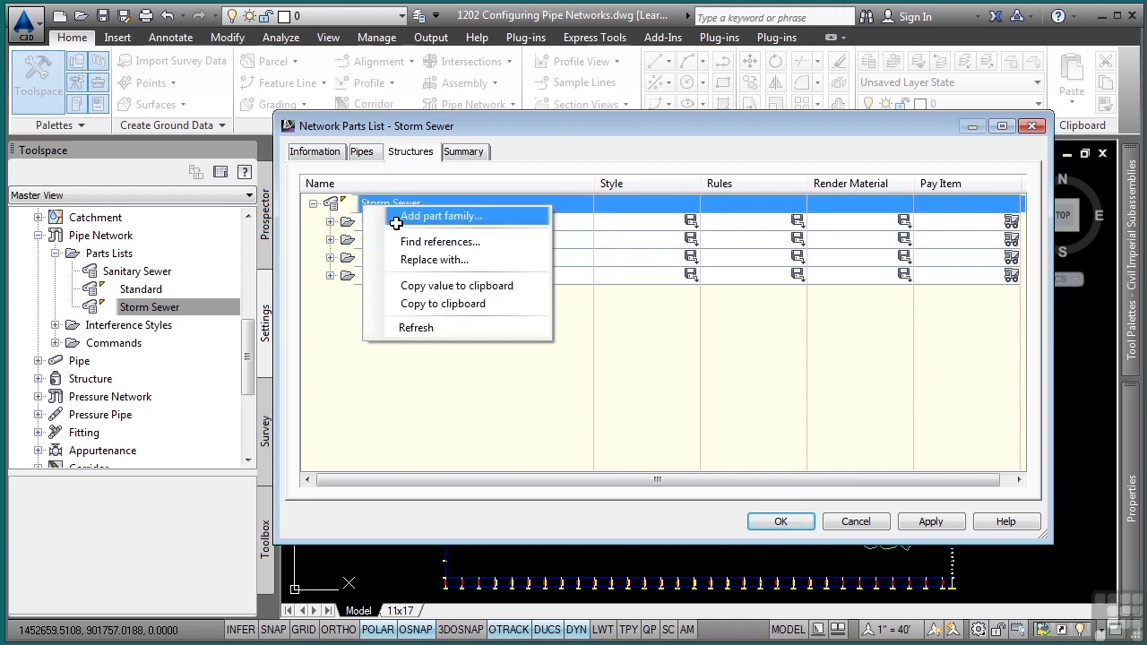
{"action": "left_click", "coordinate": [439, 216]}
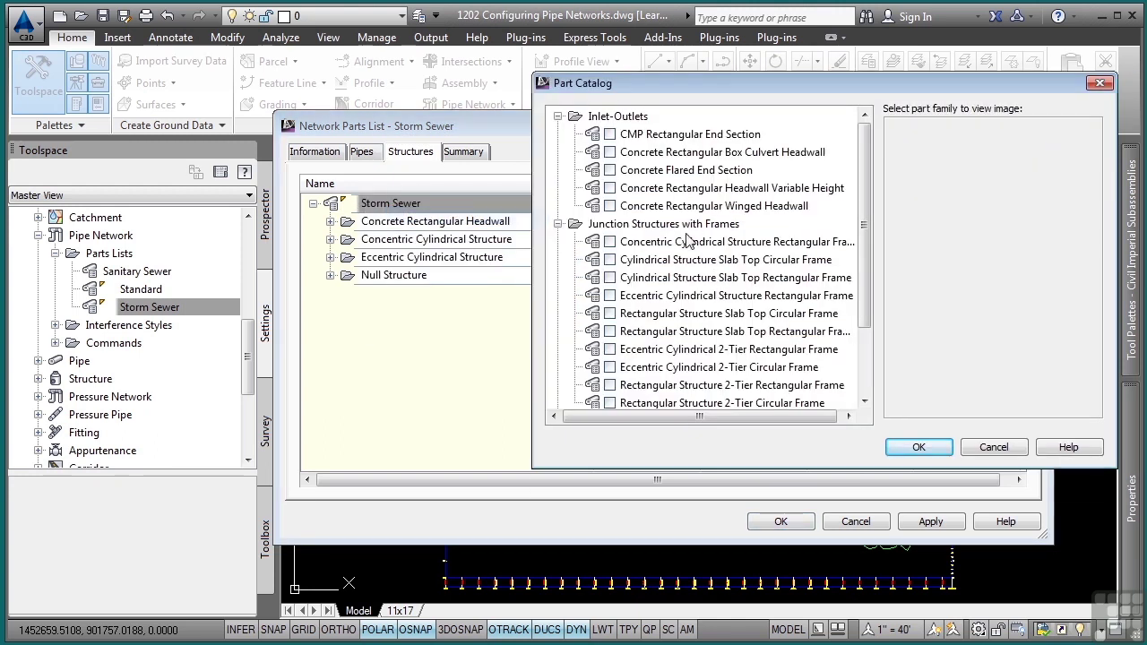
{"action": "left_click", "coordinate": [696, 208]}
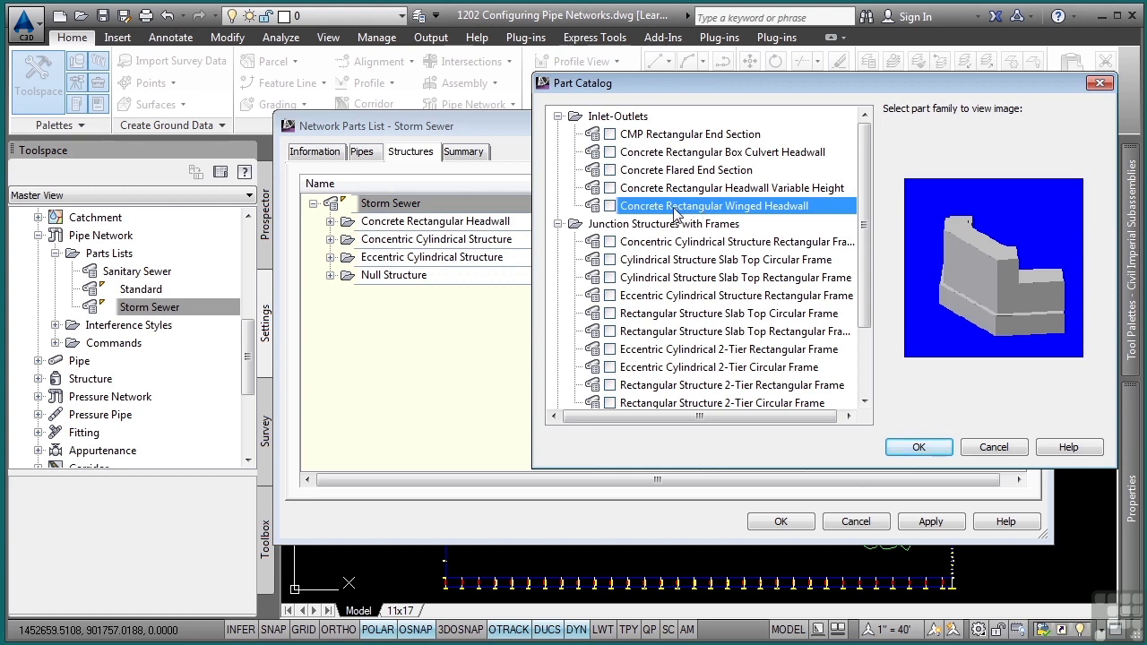
{"action": "left_click", "coordinate": [918, 446]}
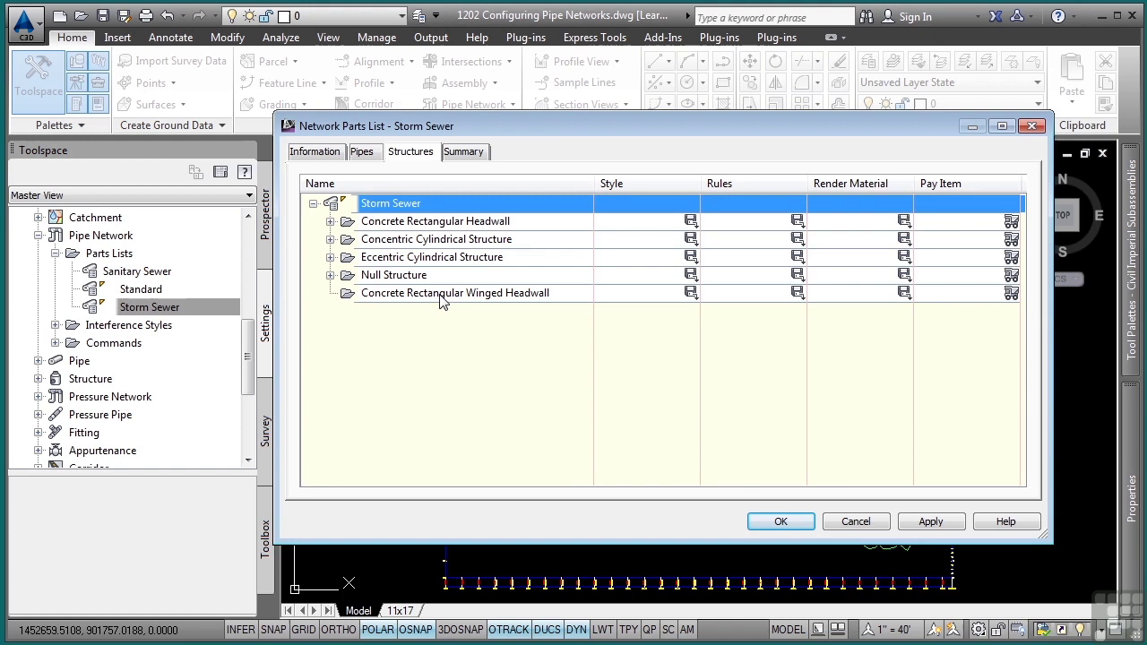
Add a 38 x 12 x 45 inch size to the winged headwall, keeping structure height 45
{"action": "right_click", "coordinate": [439, 295]}
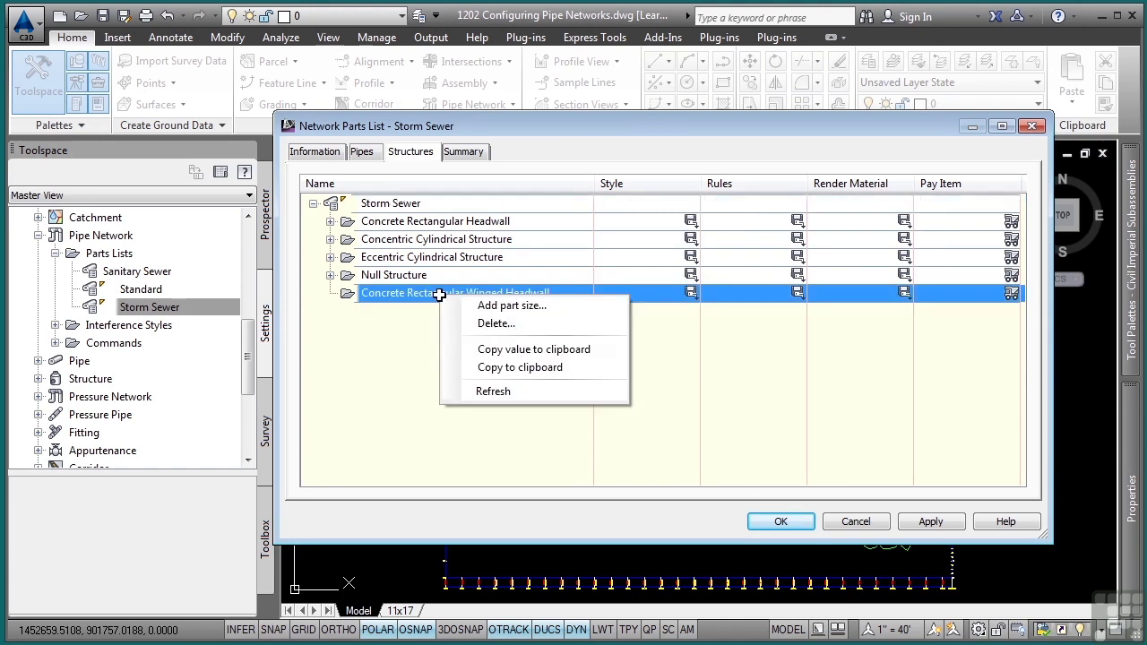
{"action": "left_click", "coordinate": [525, 305]}
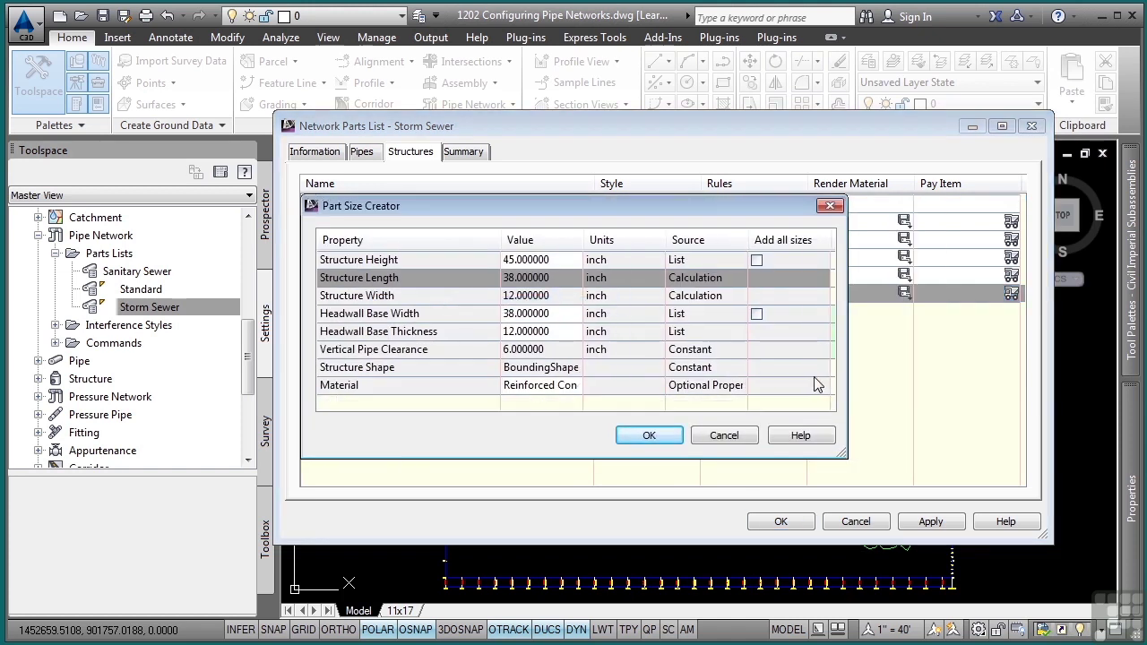
{"action": "left_click", "coordinate": [546, 262]}
{"action": "left_click", "coordinate": [573, 261]}
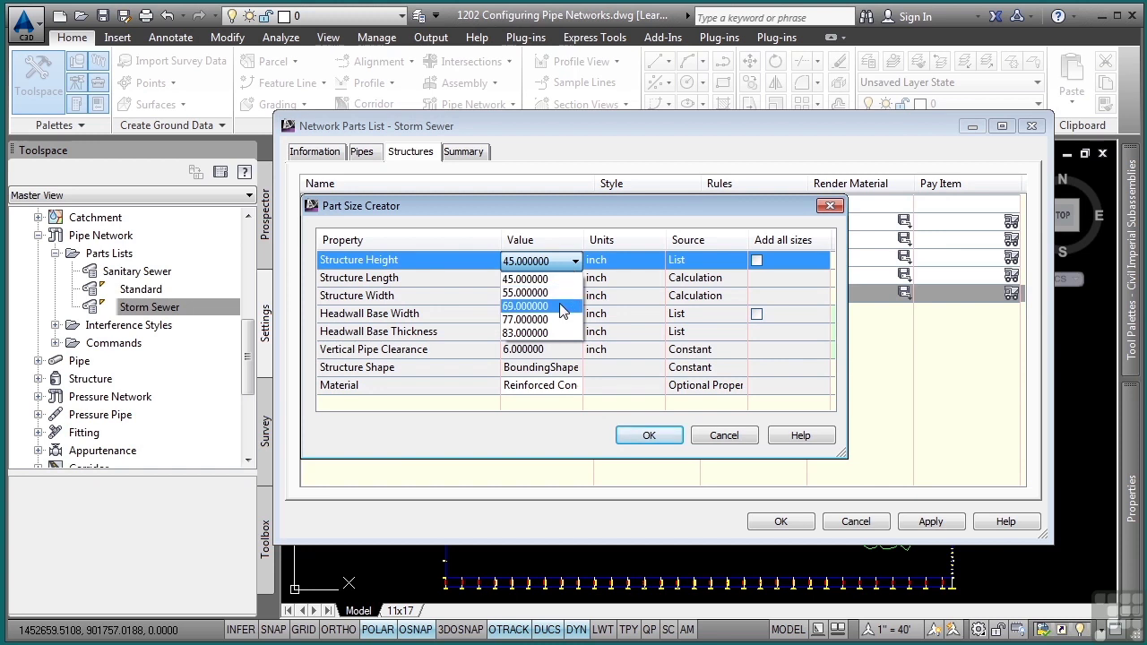
{"action": "left_click", "coordinate": [578, 224]}
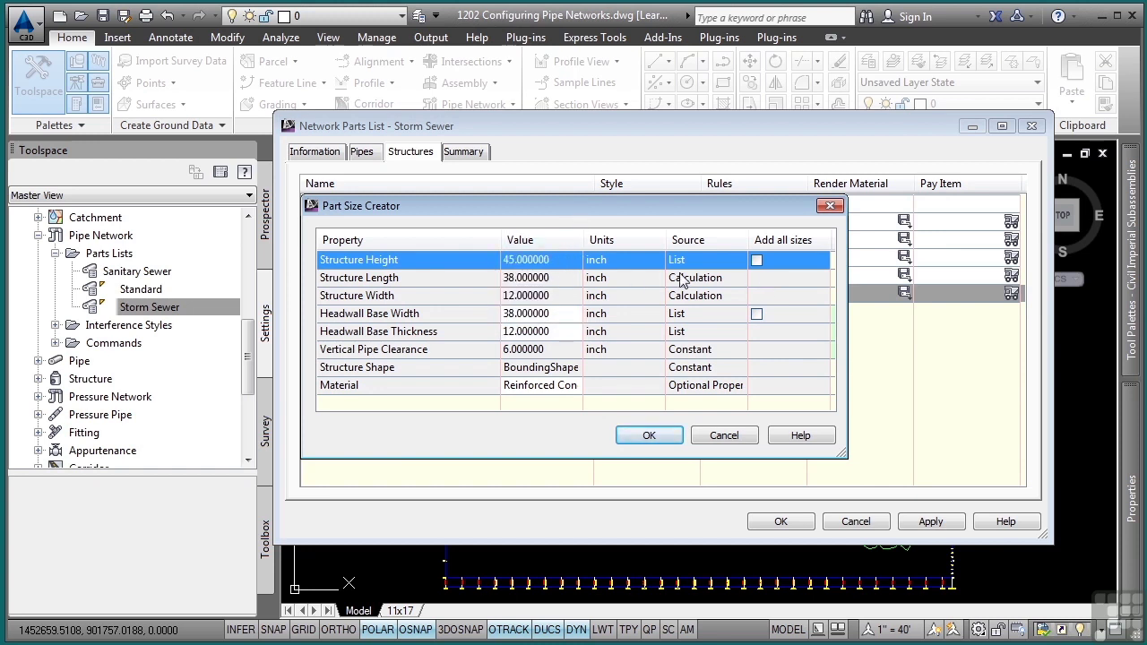
{"action": "left_click", "coordinate": [553, 304]}
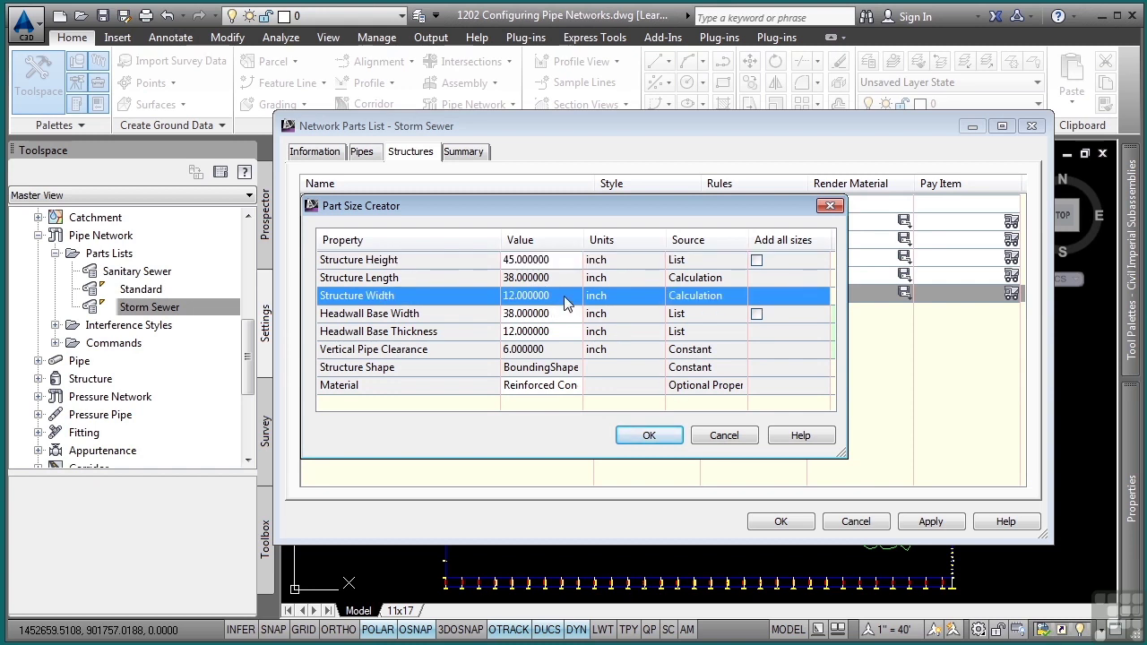
{"action": "left_click", "coordinate": [638, 436]}
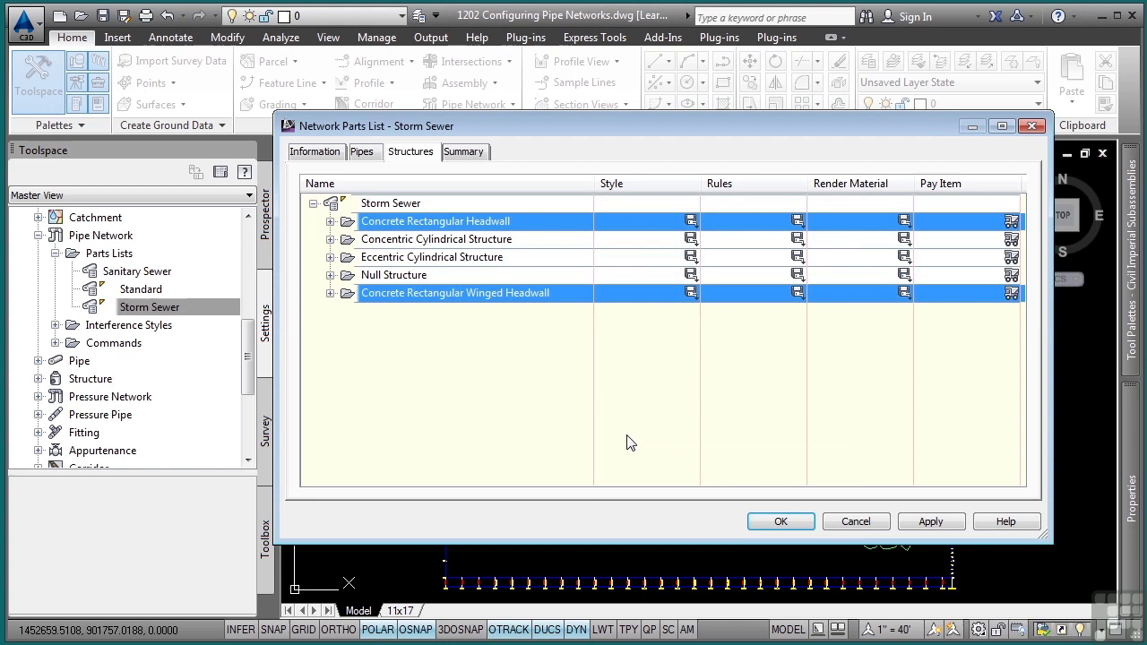
{"action": "left_click", "coordinate": [331, 295]}
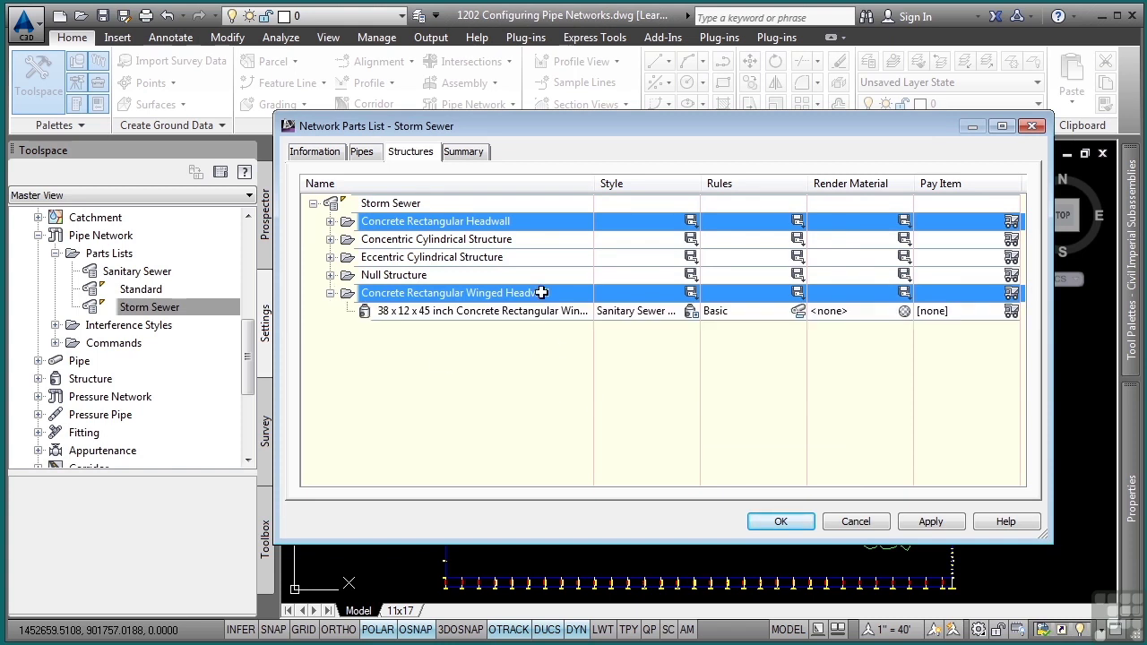
{"action": "left_click", "coordinate": [434, 295]}
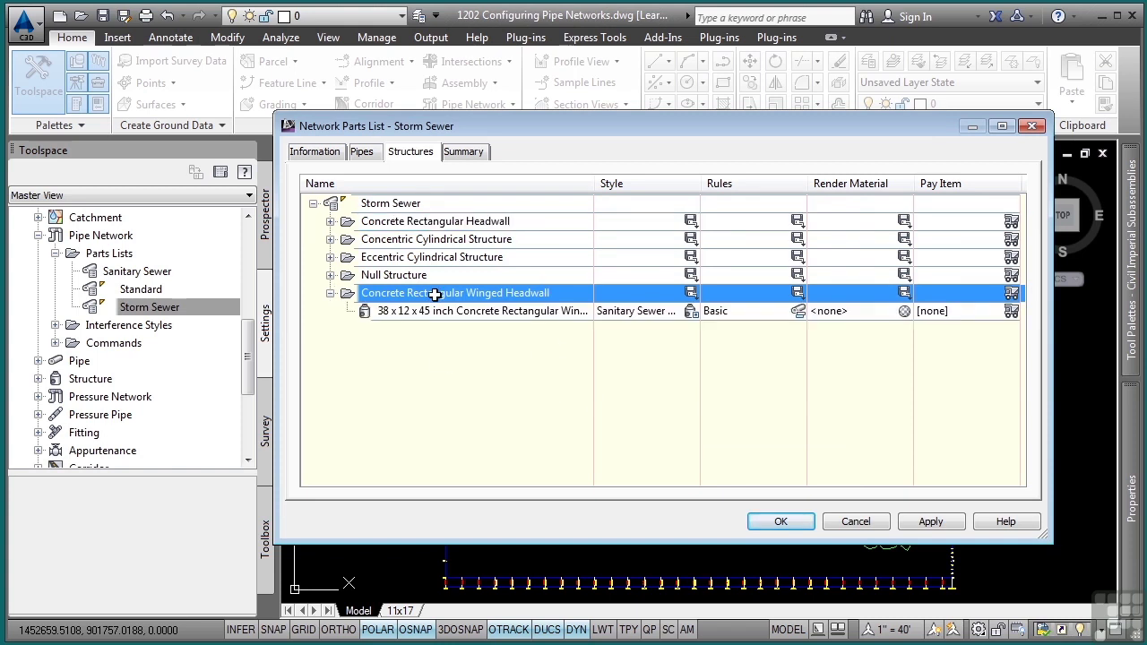
Add a second headwall size, 54 x 12 x 83 inch, with structure height 83 and base width 54
{"action": "right_click", "coordinate": [436, 295]}
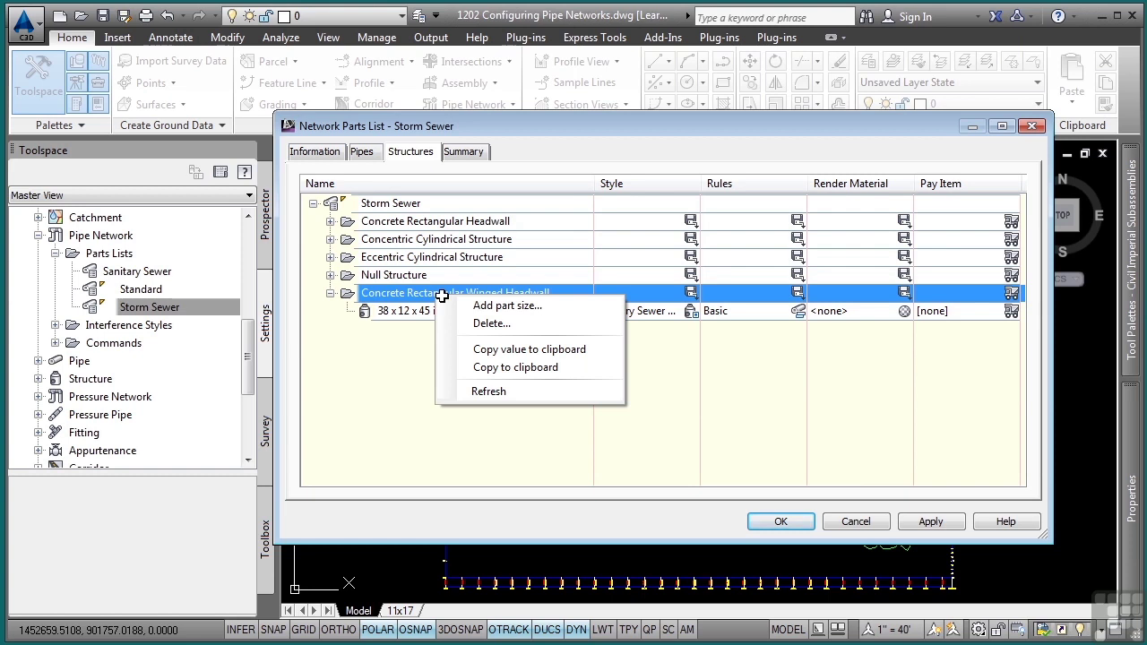
{"action": "left_click", "coordinate": [520, 306]}
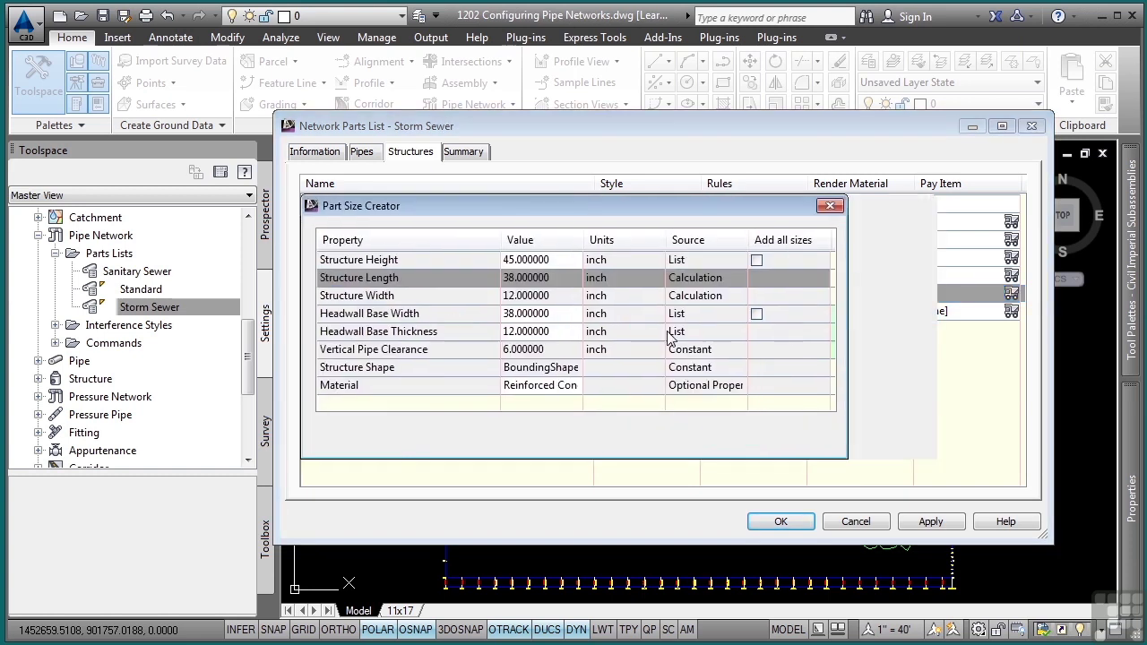
{"action": "left_click", "coordinate": [538, 260]}
{"action": "left_click", "coordinate": [578, 259]}
{"action": "left_click", "coordinate": [543, 330]}
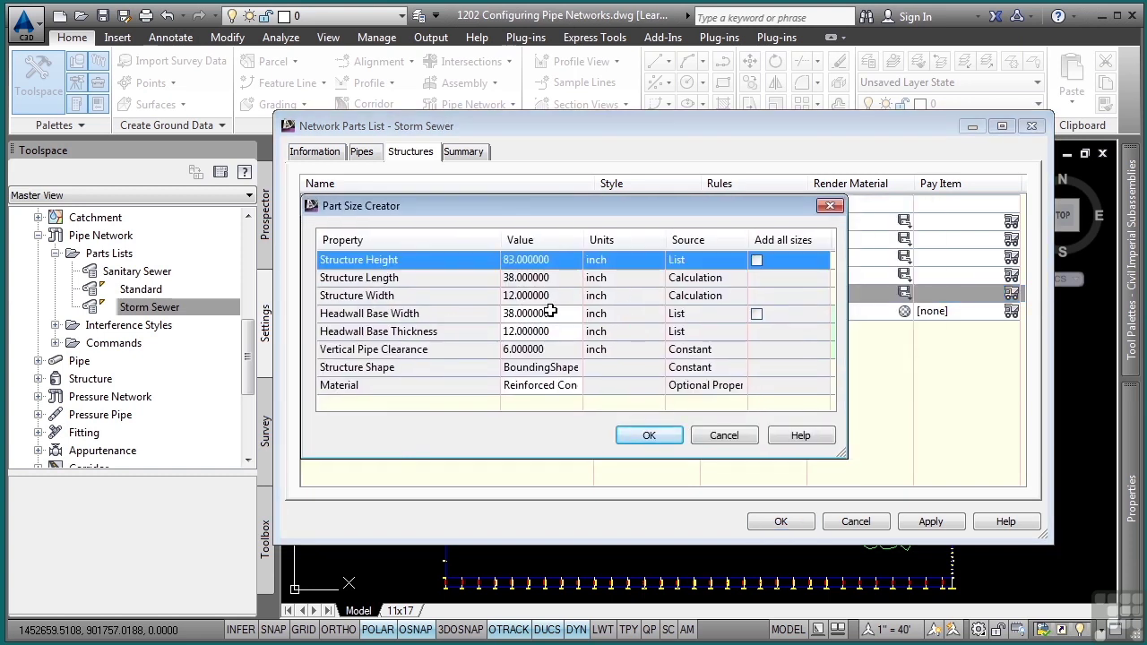
{"action": "left_click", "coordinate": [552, 319]}
{"action": "left_click", "coordinate": [553, 313]}
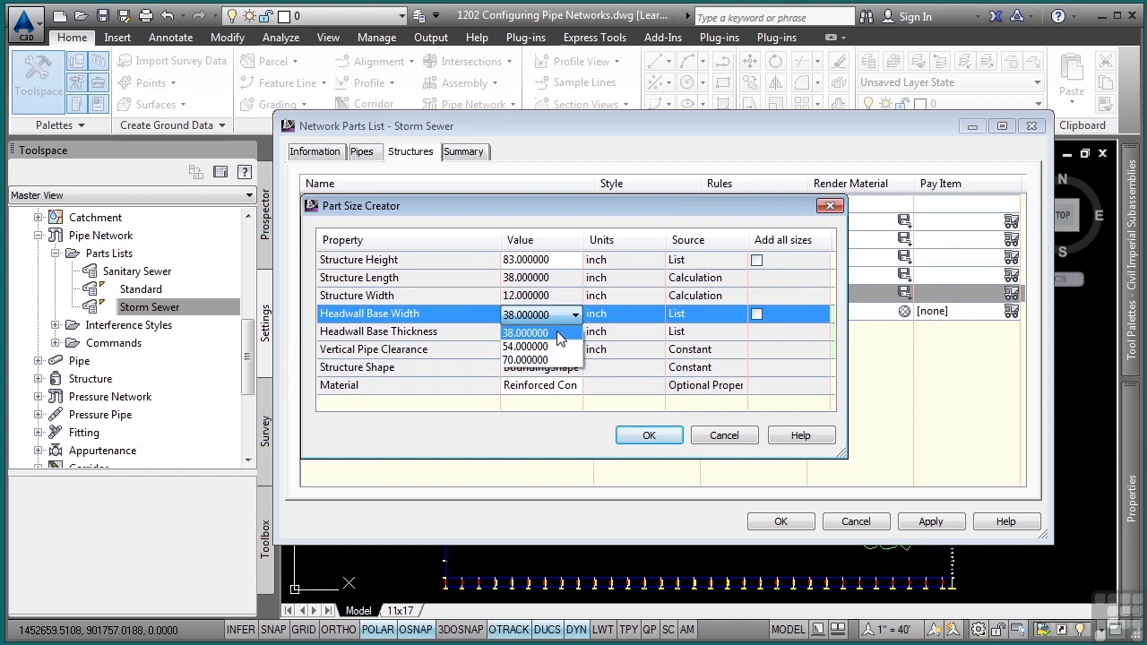
{"action": "left_click", "coordinate": [538, 348]}
{"action": "left_click", "coordinate": [649, 434]}
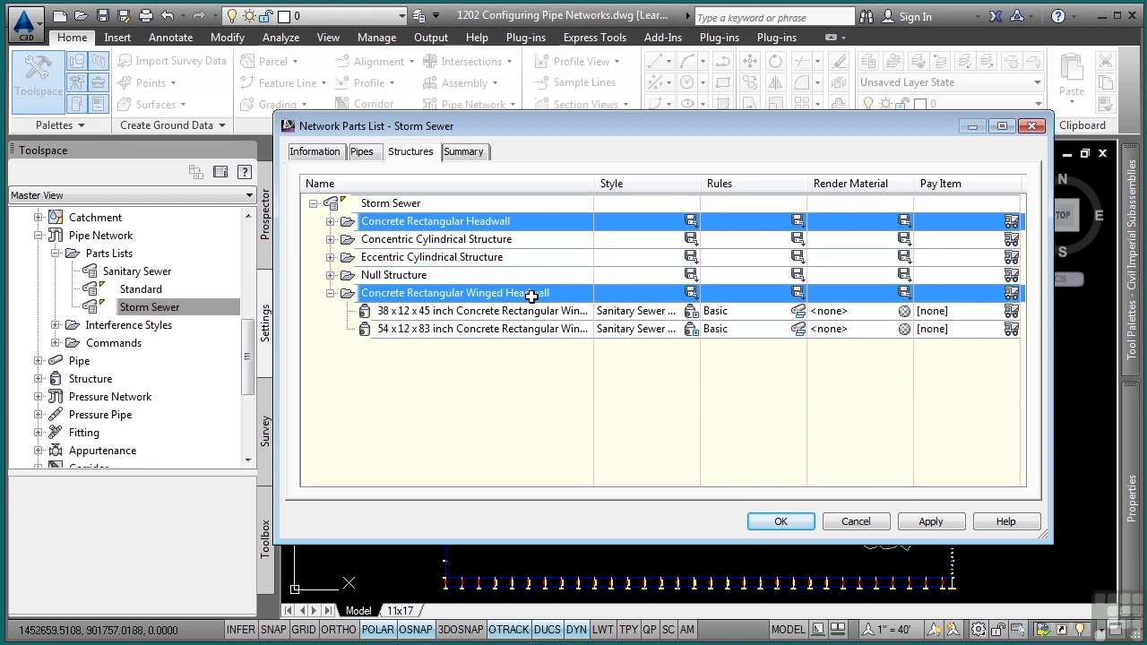
Apply the Headwall style to the winged headwall sizes
{"action": "left_click", "coordinate": [691, 294]}
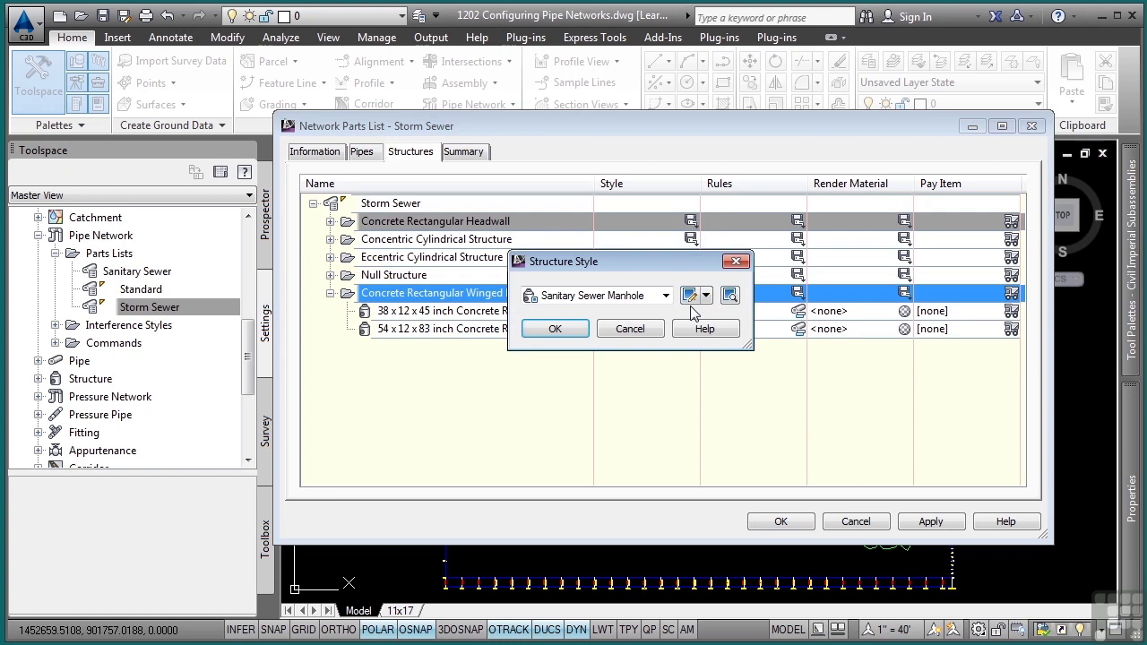
{"action": "left_click", "coordinate": [640, 303]}
{"action": "left_click", "coordinate": [563, 356]}
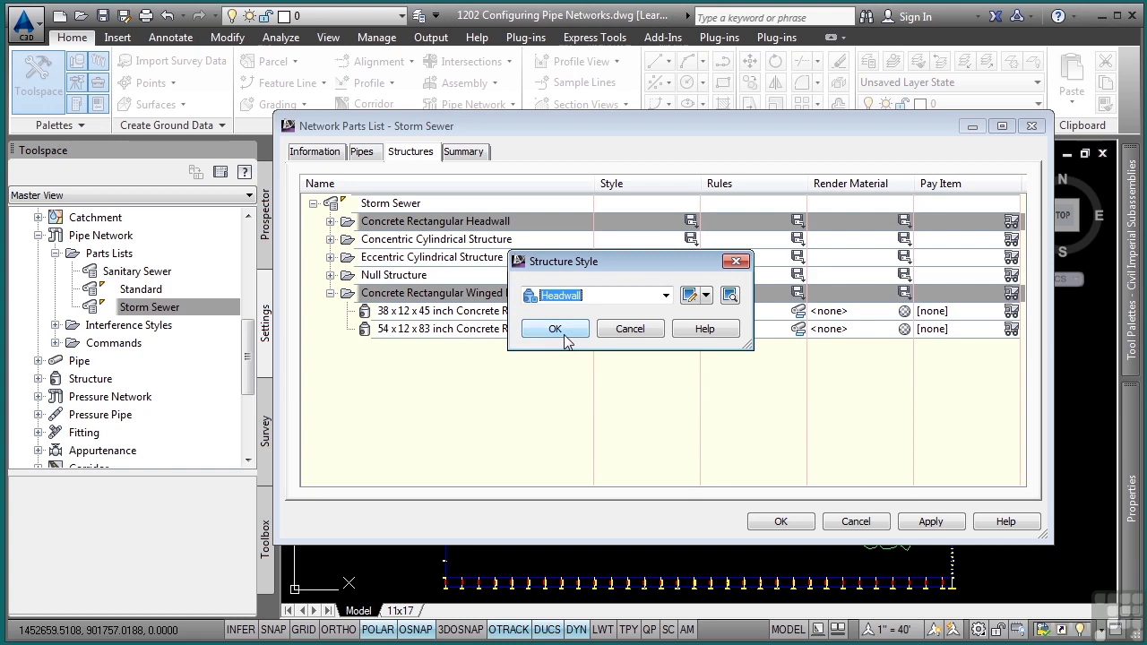
{"action": "left_click", "coordinate": [561, 333]}
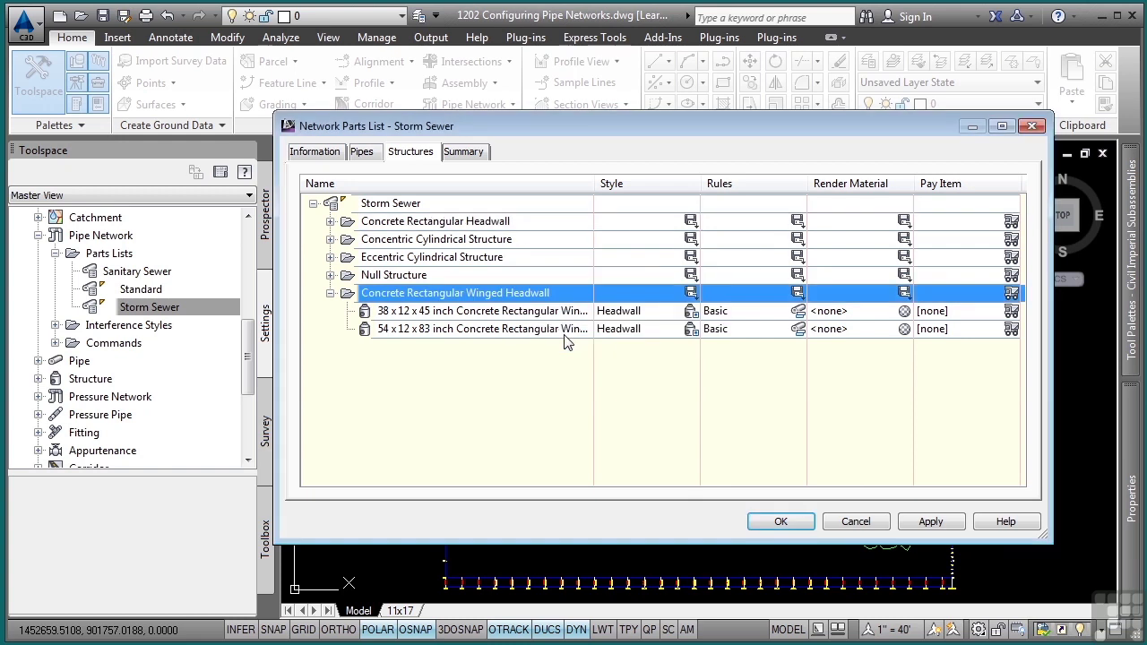
Give the winged headwall sizes the Concrete.Cast-In-Place.Flat.Grey.1 render material
{"action": "left_click", "coordinate": [904, 293]}
{"action": "left_click", "coordinate": [638, 304]}
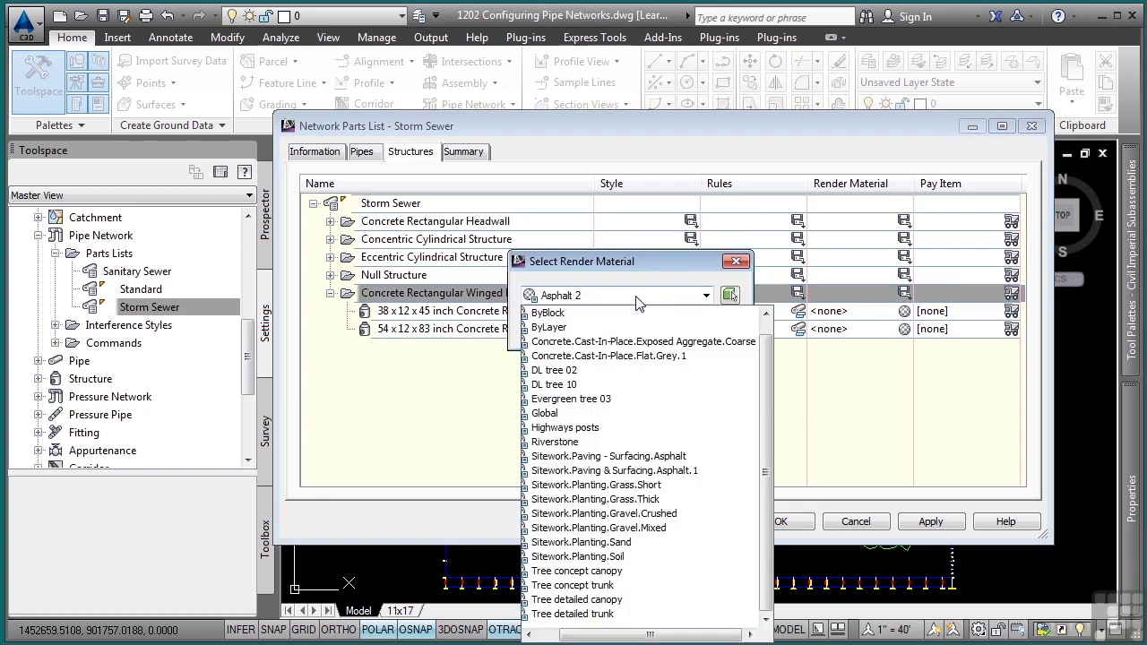
{"action": "left_click", "coordinate": [626, 356]}
{"action": "left_click", "coordinate": [556, 329]}
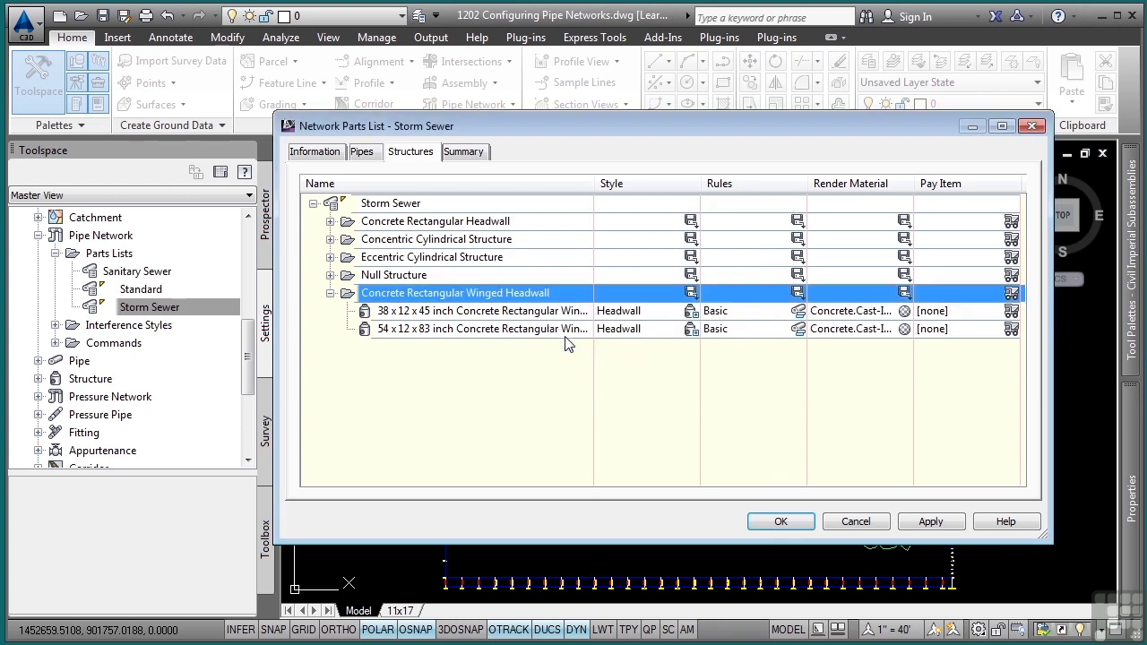
Dismiss the headwall's Pay Item List, then accept and close the Network Parts List
{"action": "left_click", "coordinate": [1011, 293]}
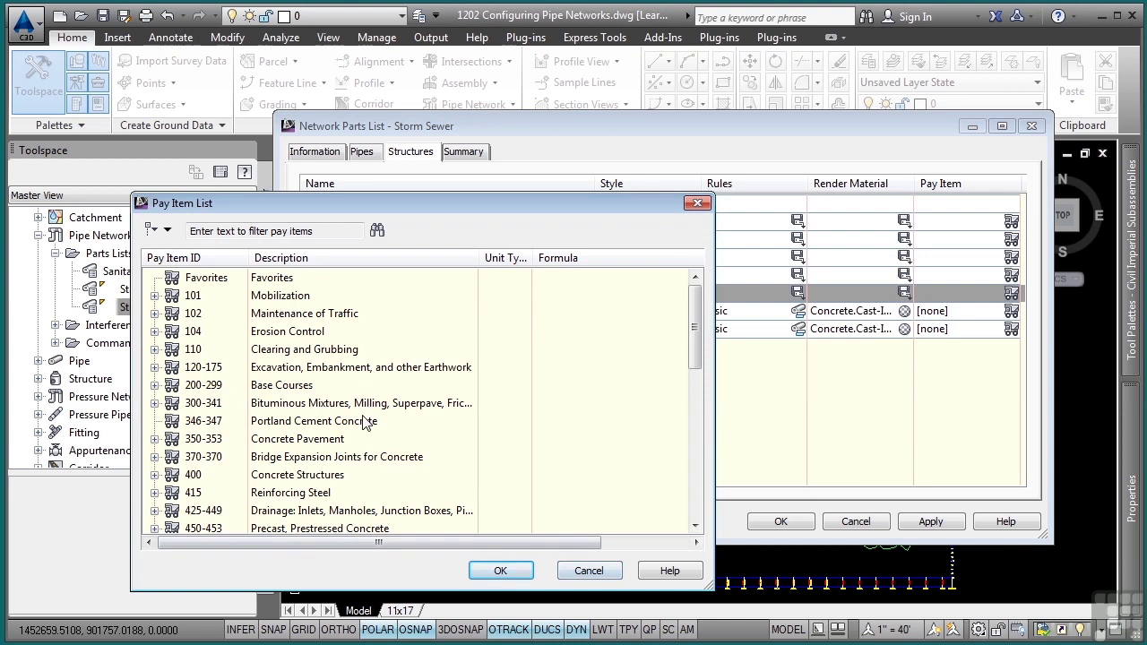
{"action": "left_click", "coordinate": [589, 570]}
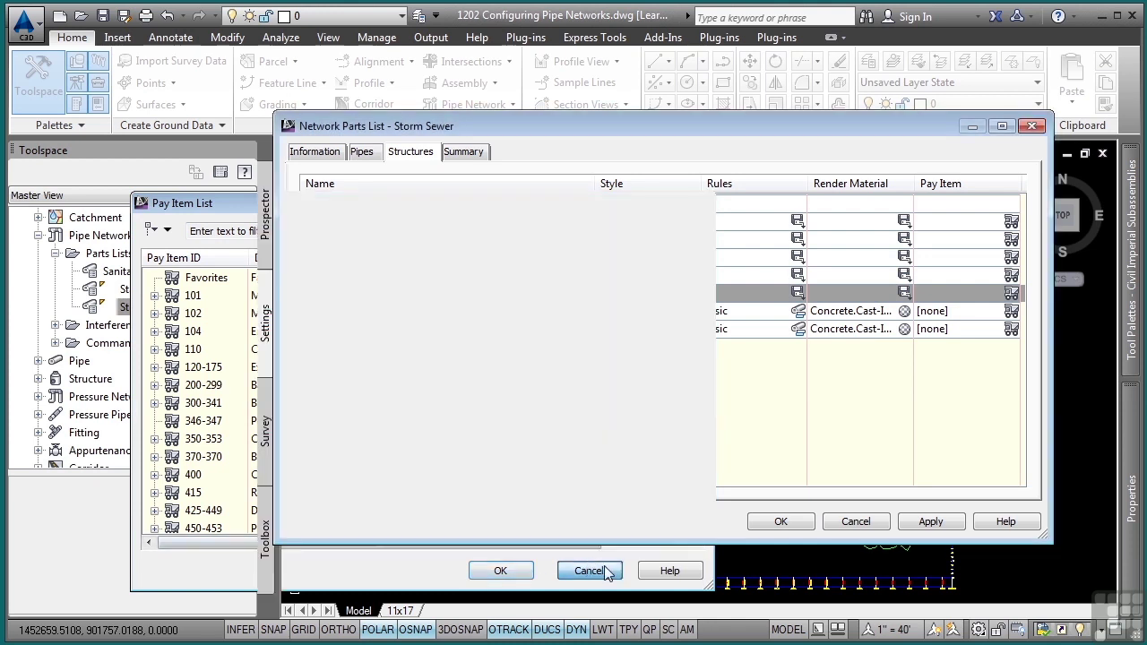
{"action": "left_click", "coordinate": [789, 526]}
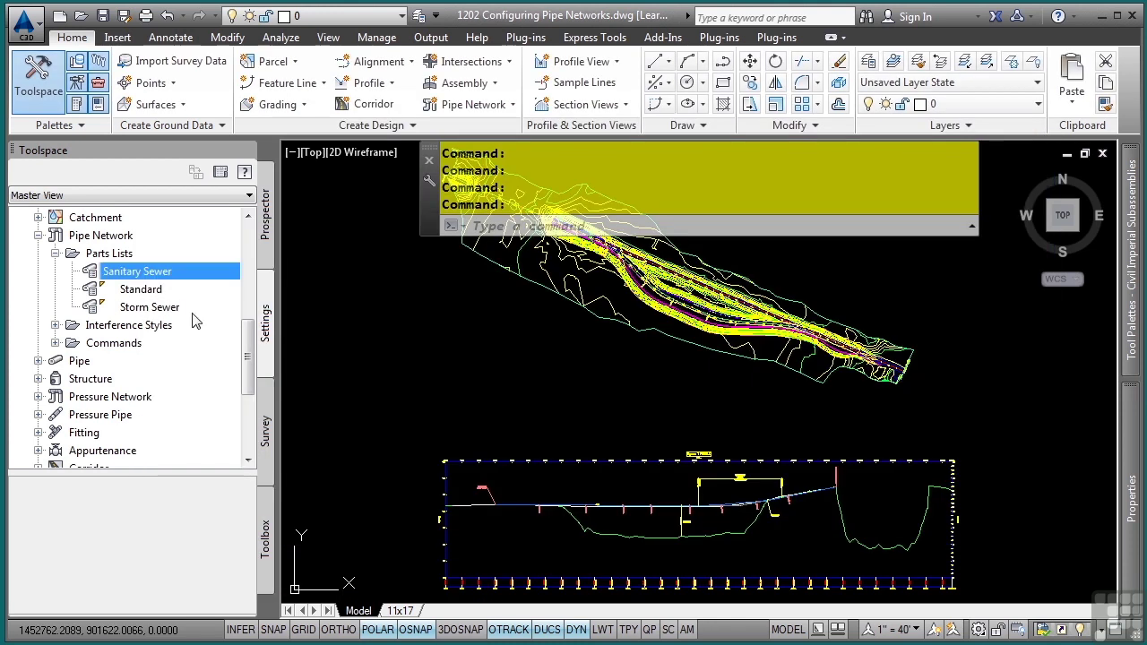